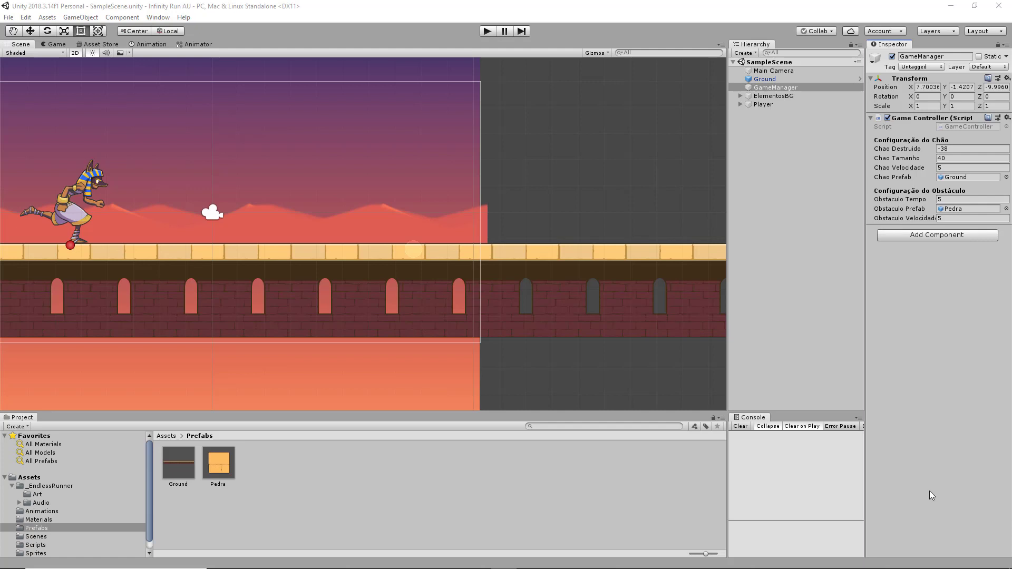
Select the Pedra obstacle prefab in the Prefabs folder to view it in the Inspector
{"action": "left_click", "coordinate": [220, 467]}
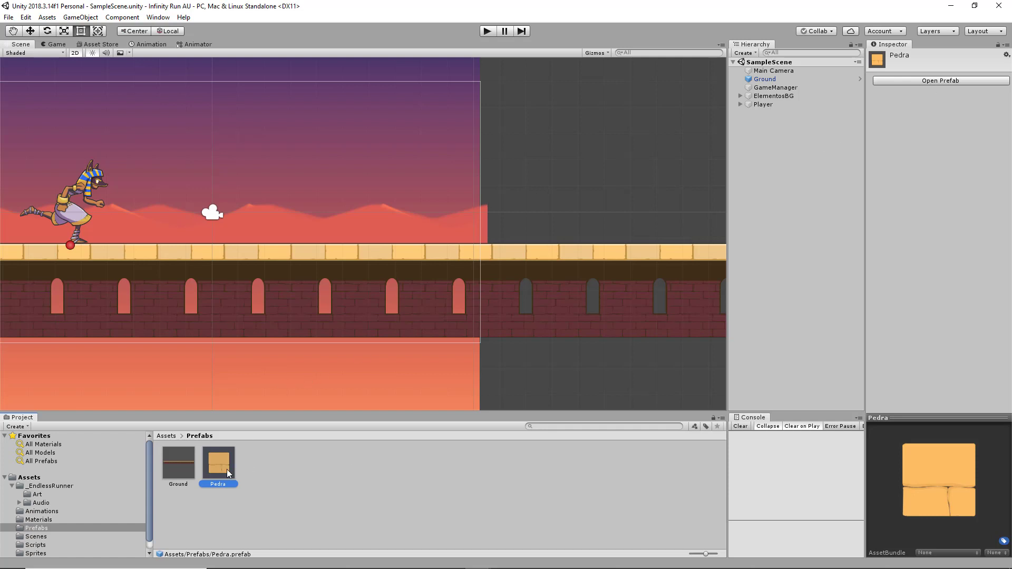
Open the Pedra prefab on its own, then open the ObstaculoController script from Scripts in Visual Studio
{"action": "left_click", "coordinate": [935, 80]}
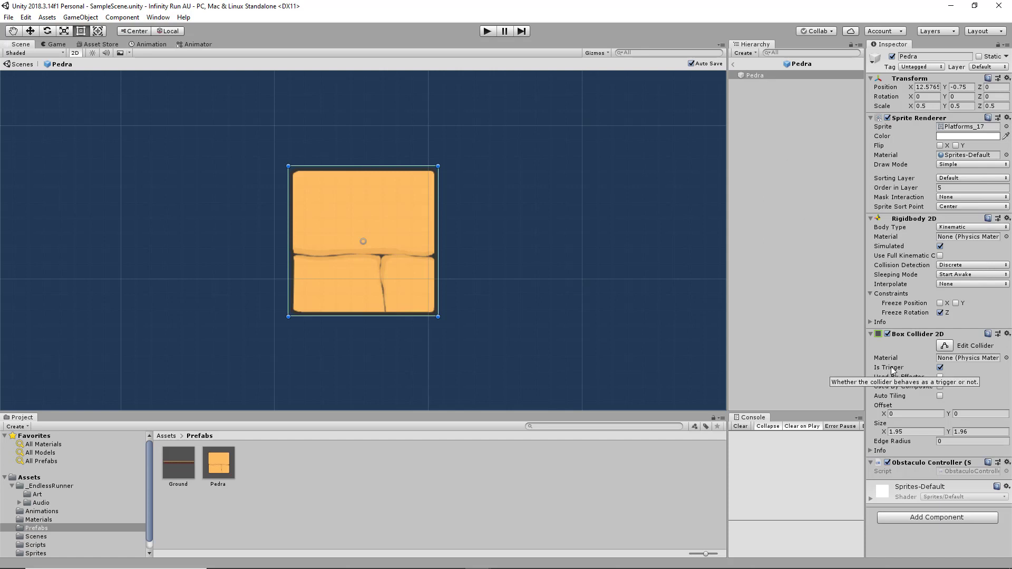
{"action": "left_click", "coordinate": [42, 545]}
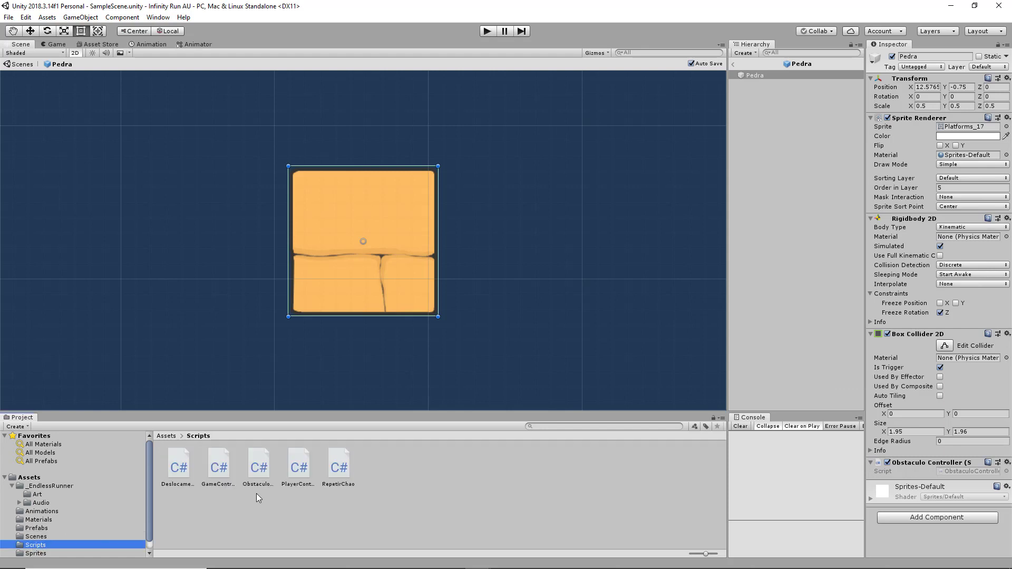
{"action": "left_click", "coordinate": [258, 467]}
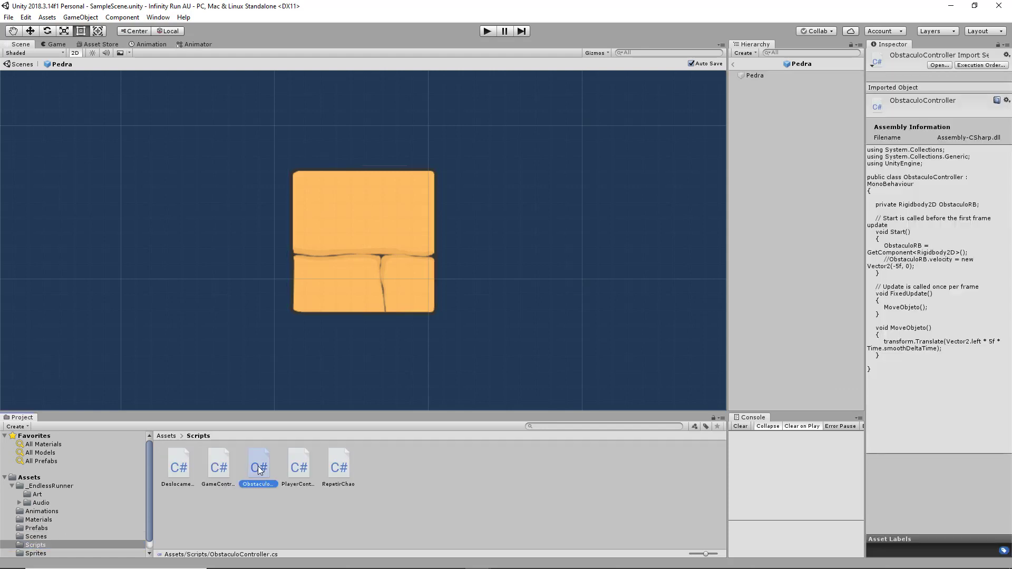
{"action": "double_click", "coordinate": [257, 466]}
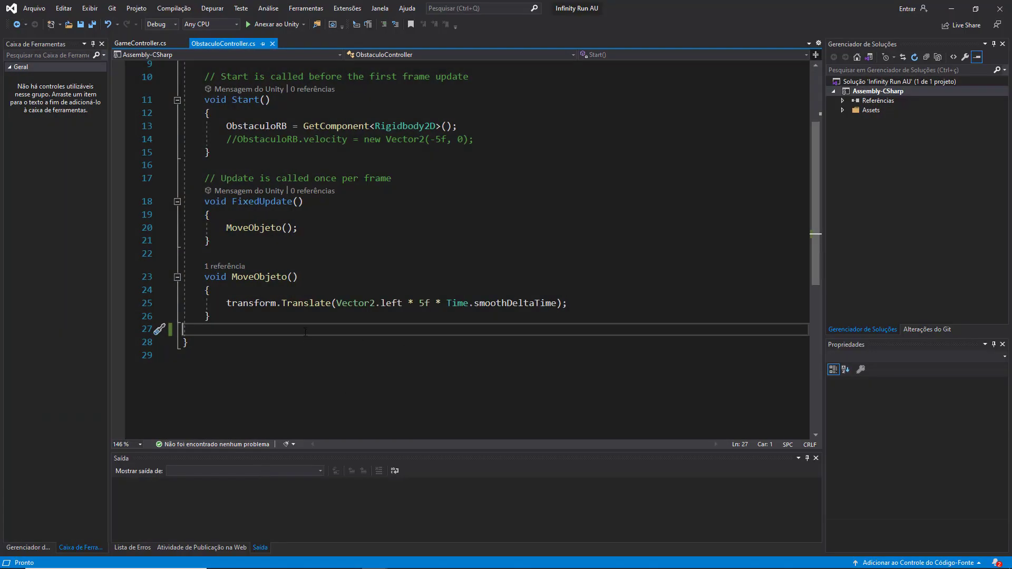
Add an empty OnTriggerEnter2D(Collider2D collision) method after MoveObjeto and delete its 'private' modifier
{"action": "key", "text": "Return"}
{"action": "key", "text": "Return"}
{"action": "key", "text": "Up"}
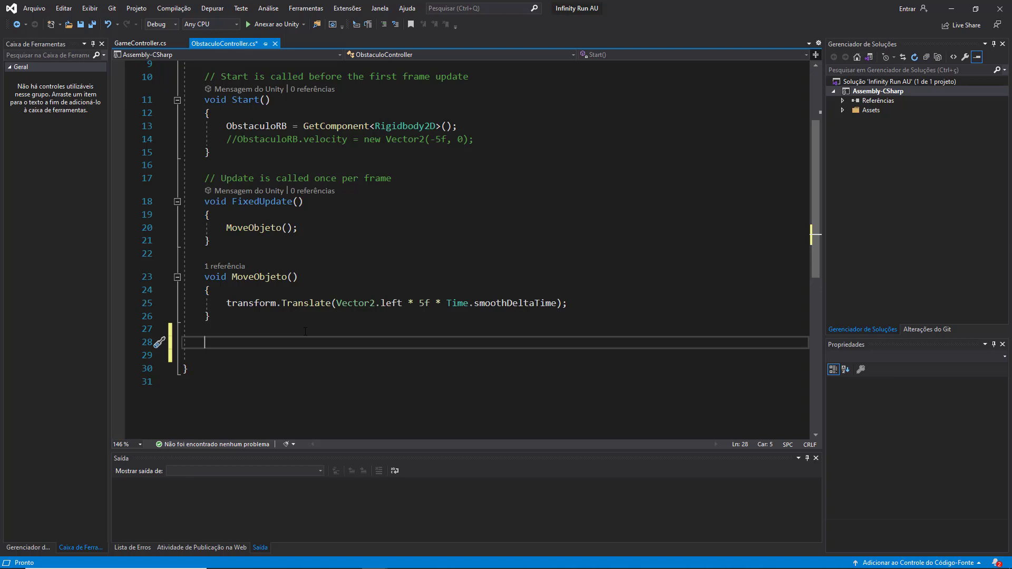
{"action": "type", "text": "void On"}
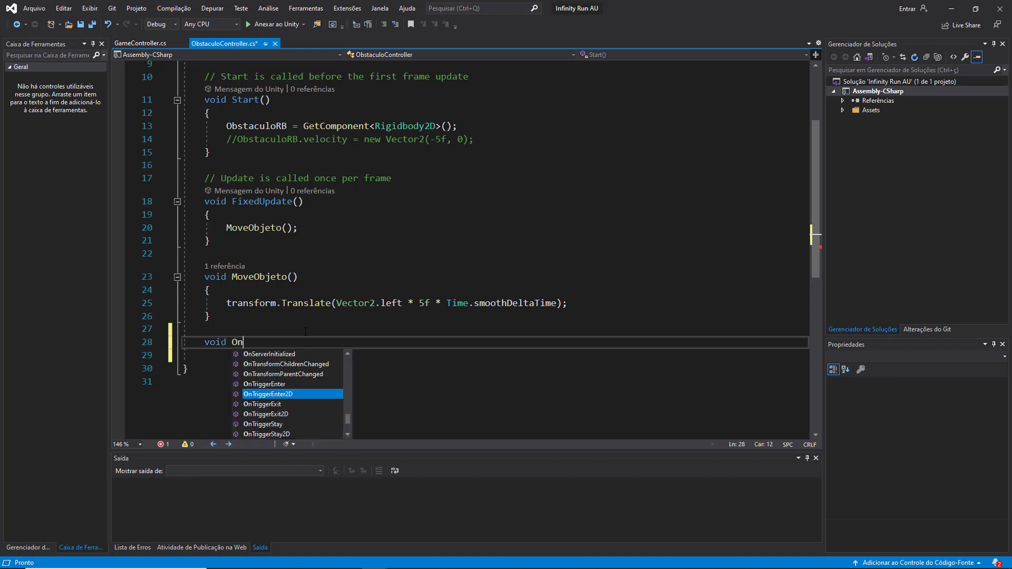
{"action": "type", "text": "Tr"}
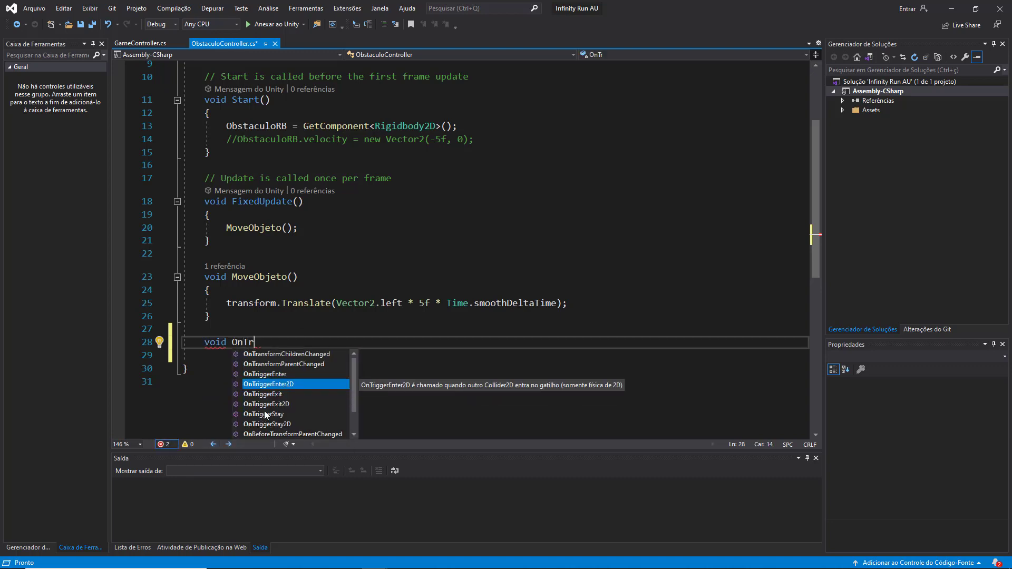
{"action": "key", "text": "Tab"}
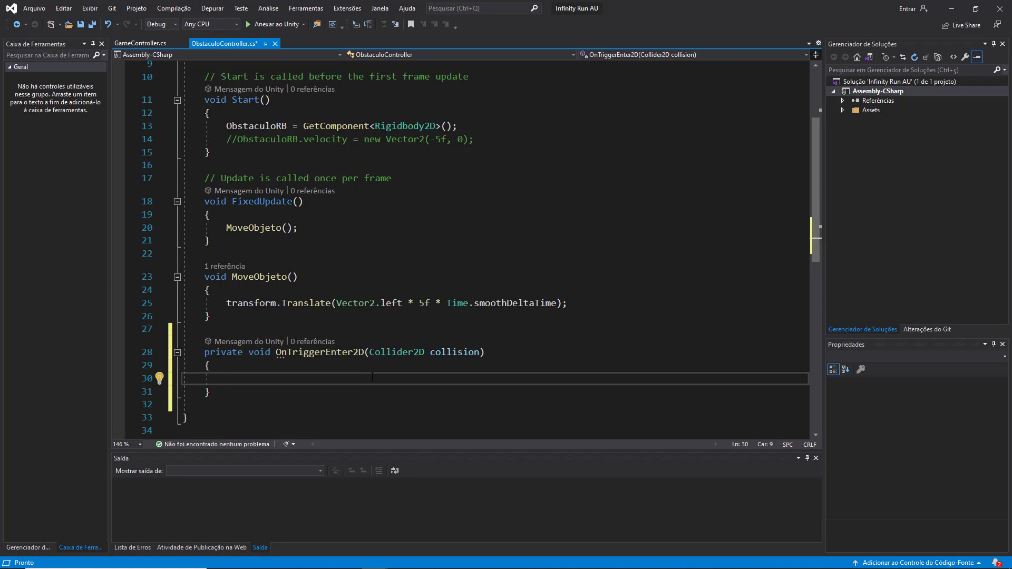
{"action": "scroll", "coordinate": [369, 390], "scroll_direction": "down", "scroll_amount": 1}
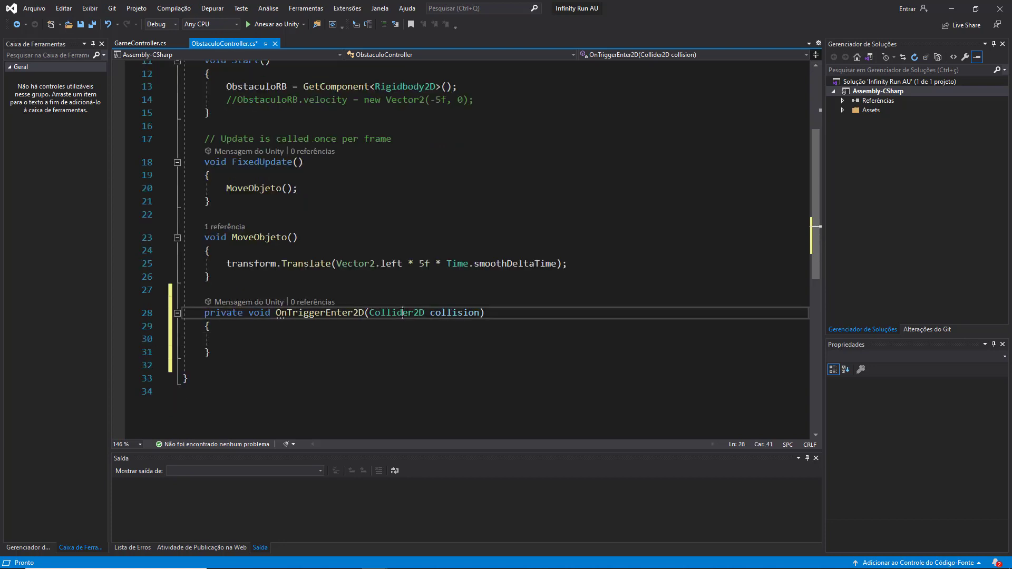
{"action": "double_click", "coordinate": [397, 313]}
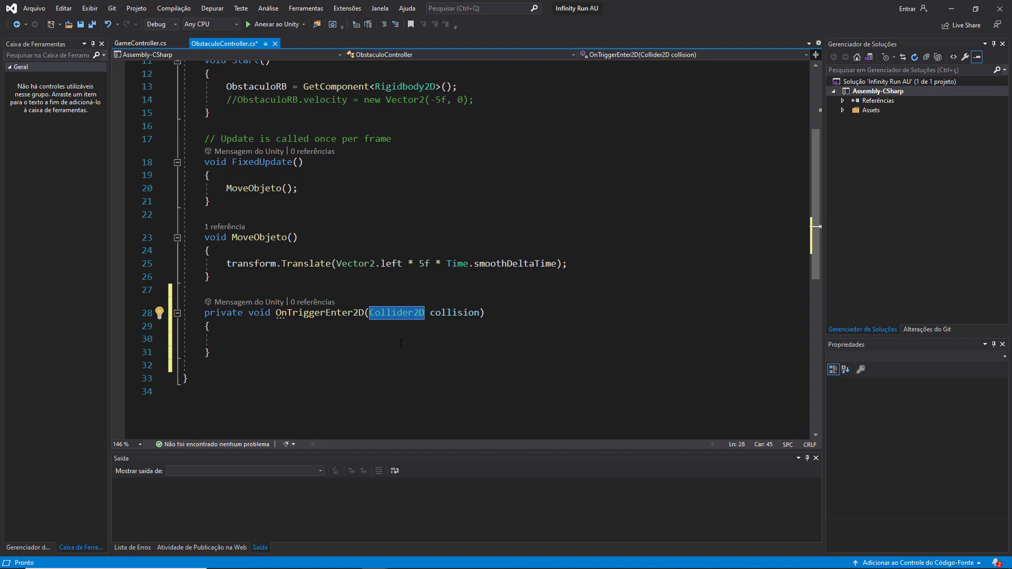
{"action": "double_click", "coordinate": [452, 313]}
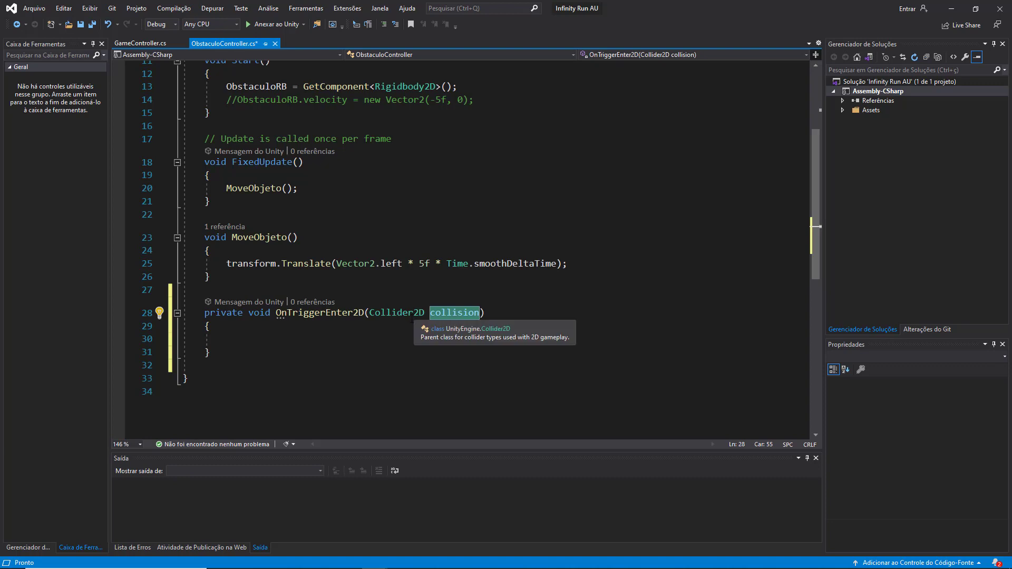
{"action": "double_click", "coordinate": [232, 314]}
{"action": "key", "text": "Delete"}
{"action": "key", "text": "Delete"}
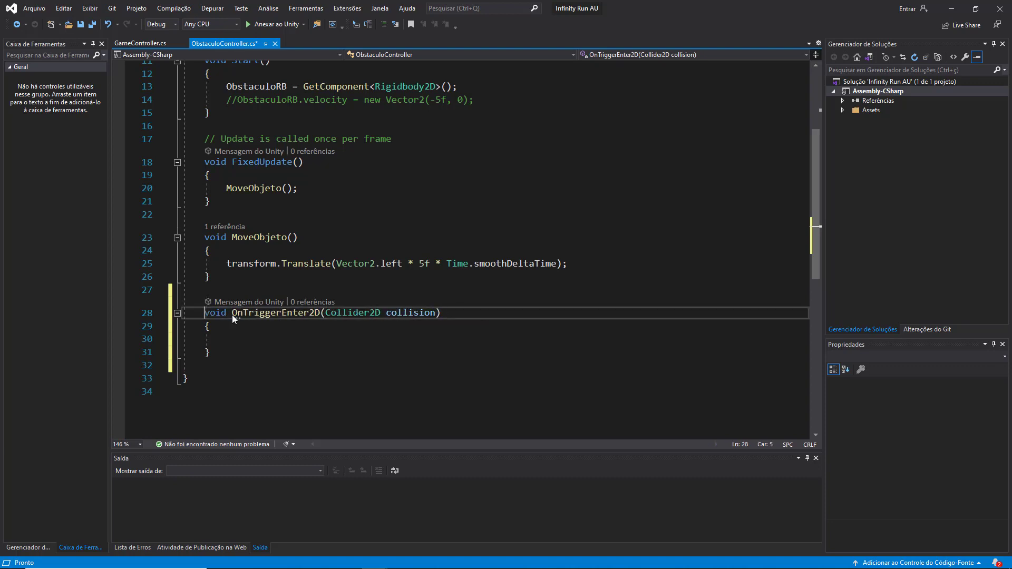
{"action": "left_click", "coordinate": [259, 339]}
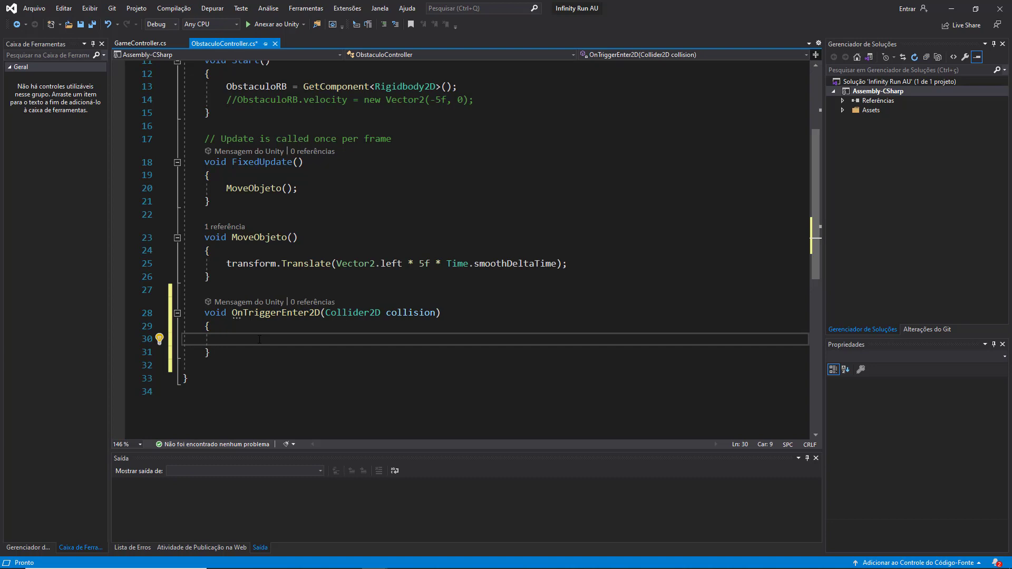
Write an if block with empty braces in OnTriggerEnter2D, its condition starting with collision.tag
{"action": "type", "text": "if()"}
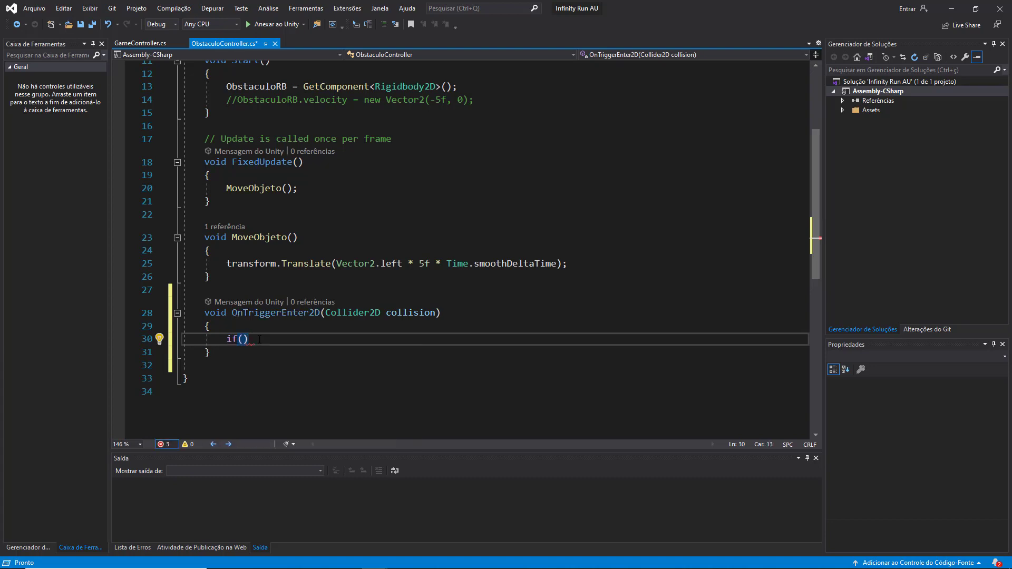
{"action": "key", "text": "Return"}
{"action": "type", "text": "{"}
{"action": "key", "text": "Return"}
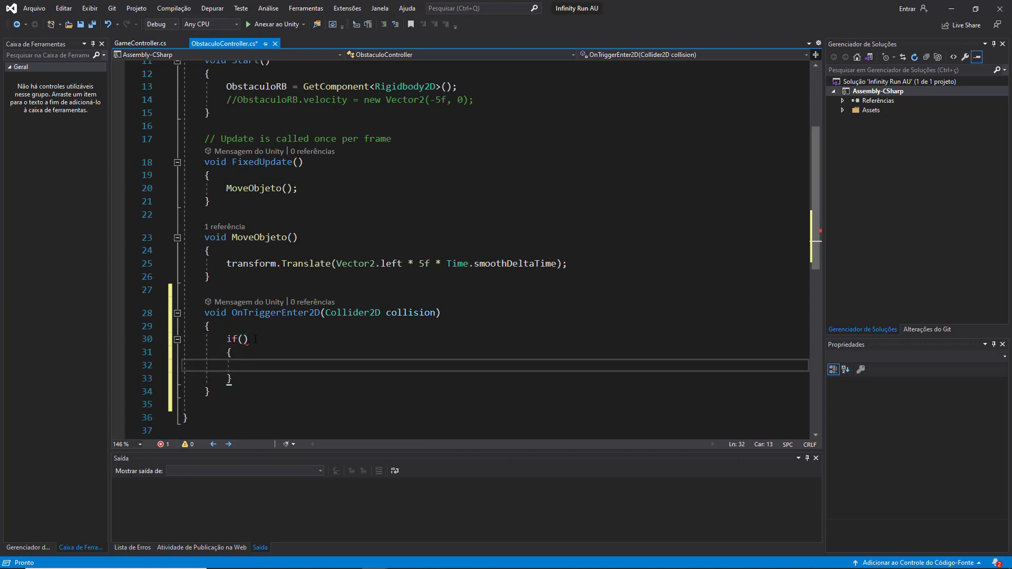
{"action": "key", "text": "Up"}
{"action": "key", "text": "Up"}
{"action": "key", "text": "Left"}
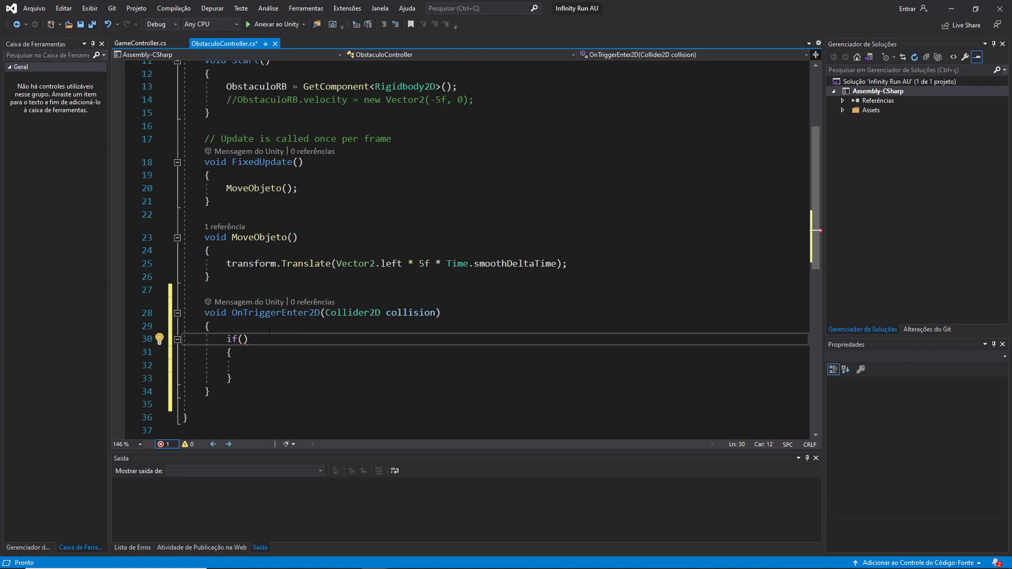
{"action": "type", "text": "co"}
{"action": "key", "text": "Tab"}
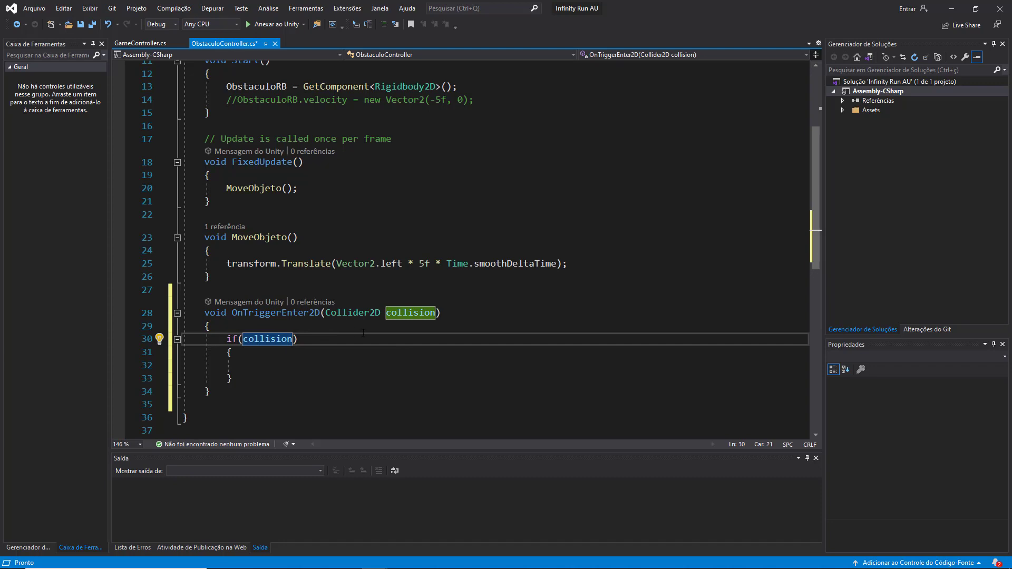
{"action": "type", "text": ".tag"}
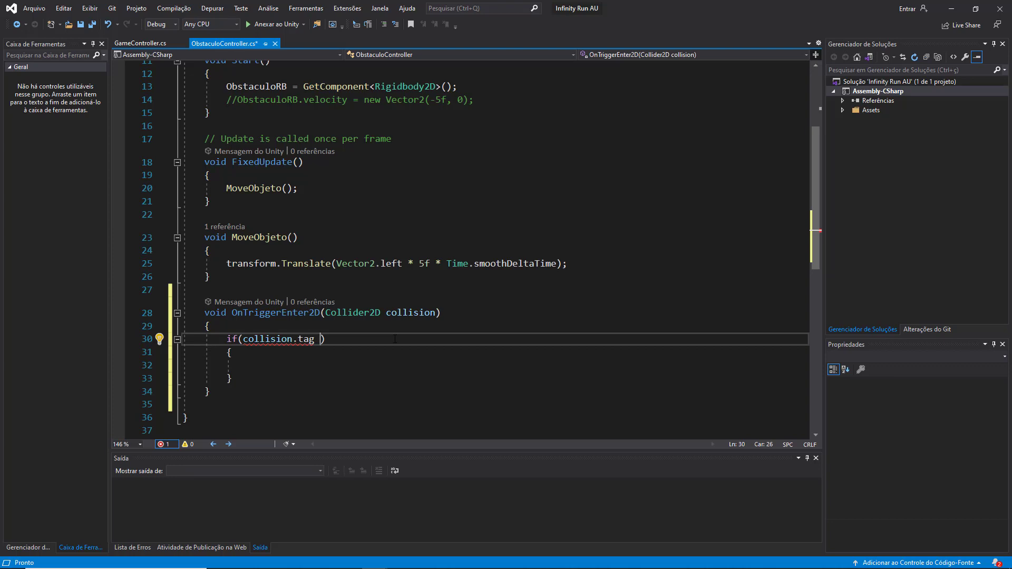
Complete the check as collision.tag == "Player" with Debug.Log("Tocou no obstáculo!") inside, and save
{"action": "type", "text": "== "}
{"action": "type", "text": "\""}
{"action": "type", "text": "\""}
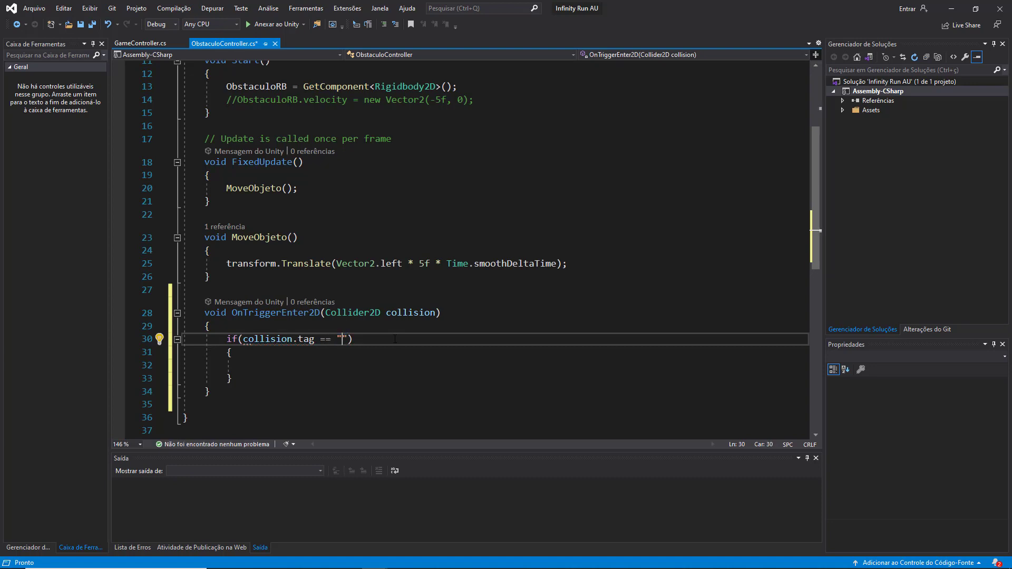
{"action": "type", "text": "Player"}
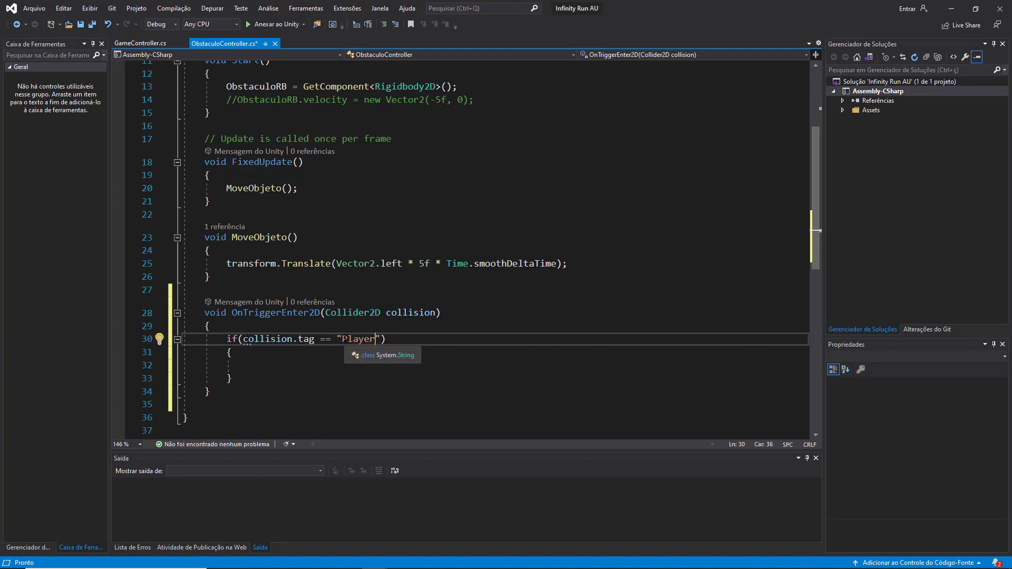
{"action": "left_click", "coordinate": [288, 363]}
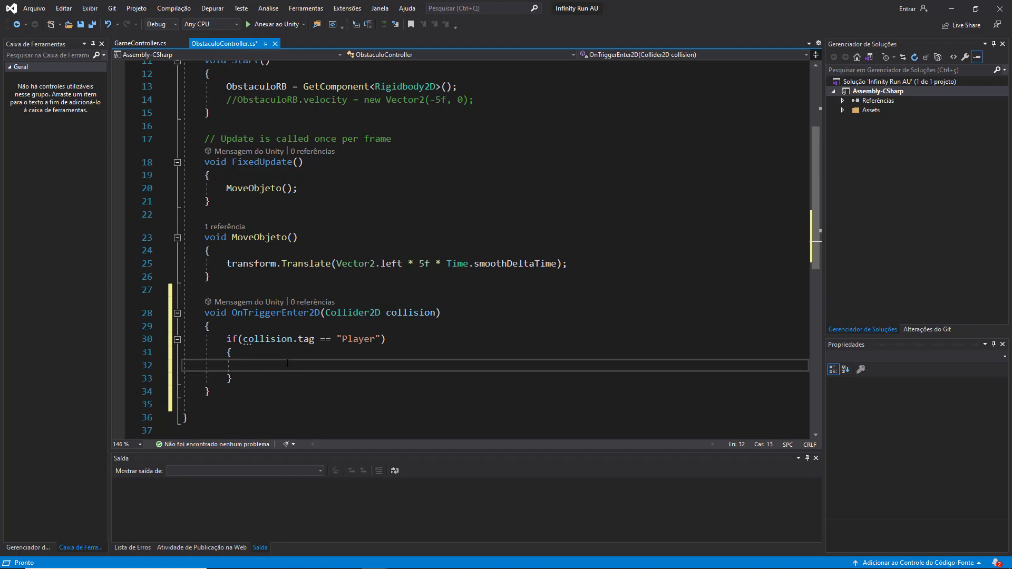
{"action": "type", "text": "De"}
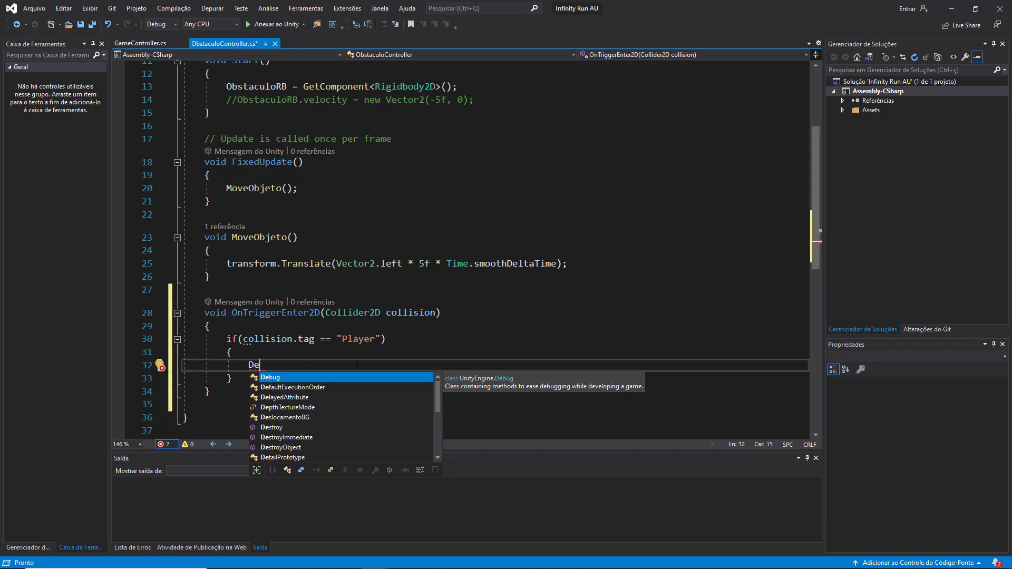
{"action": "key", "text": "Tab"}
{"action": "type", "text": ".L"}
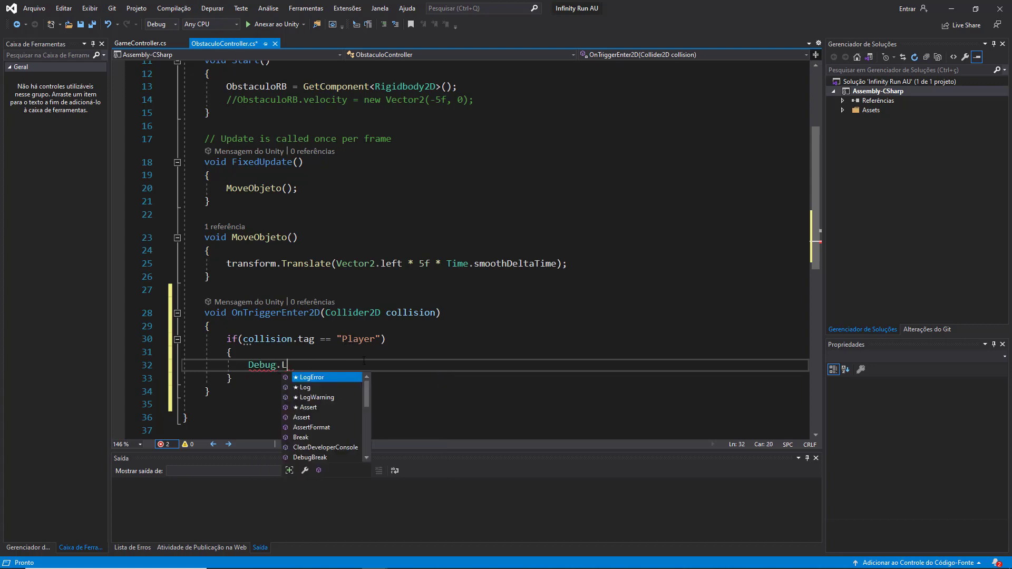
{"action": "type", "text": "og(\")"}
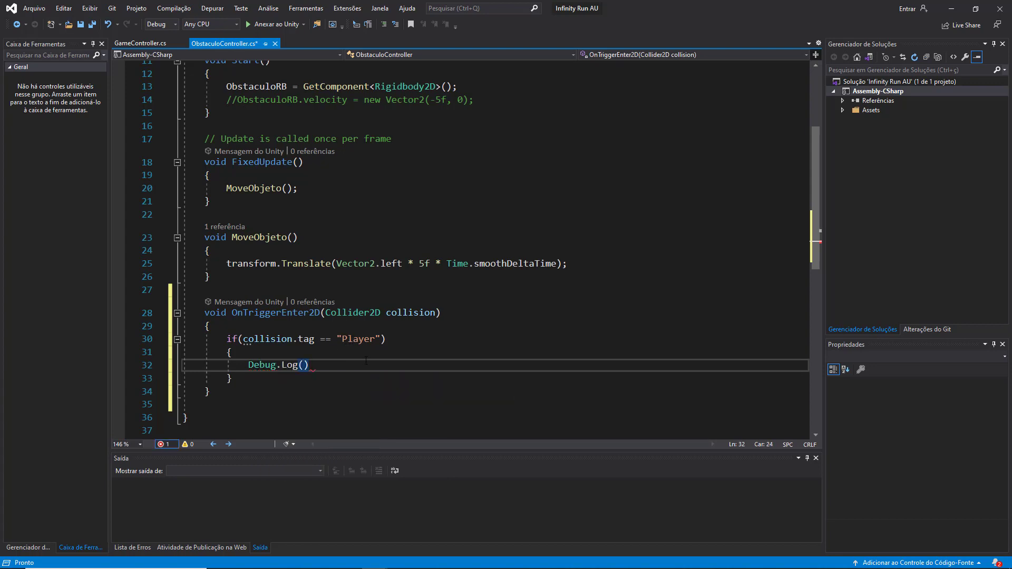
{"action": "type", "text": ";"}
{"action": "key", "text": "Left"}
{"action": "key", "text": "Left"}
{"action": "type", "text": "\""}
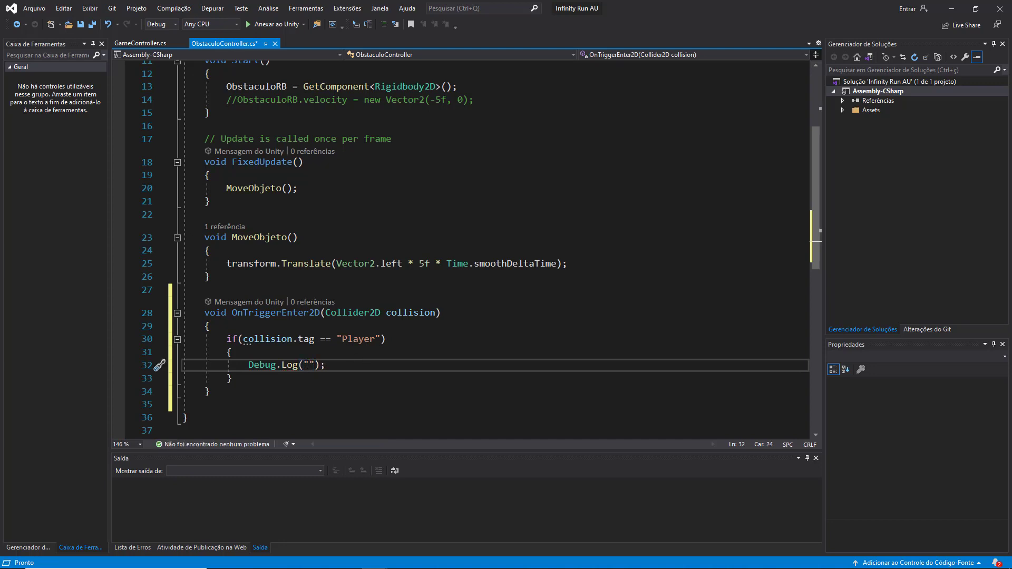
{"action": "type", "text": "Tocou no "}
{"action": "type", "text": "obst"}
{"action": "type", "text": "áculo!"}
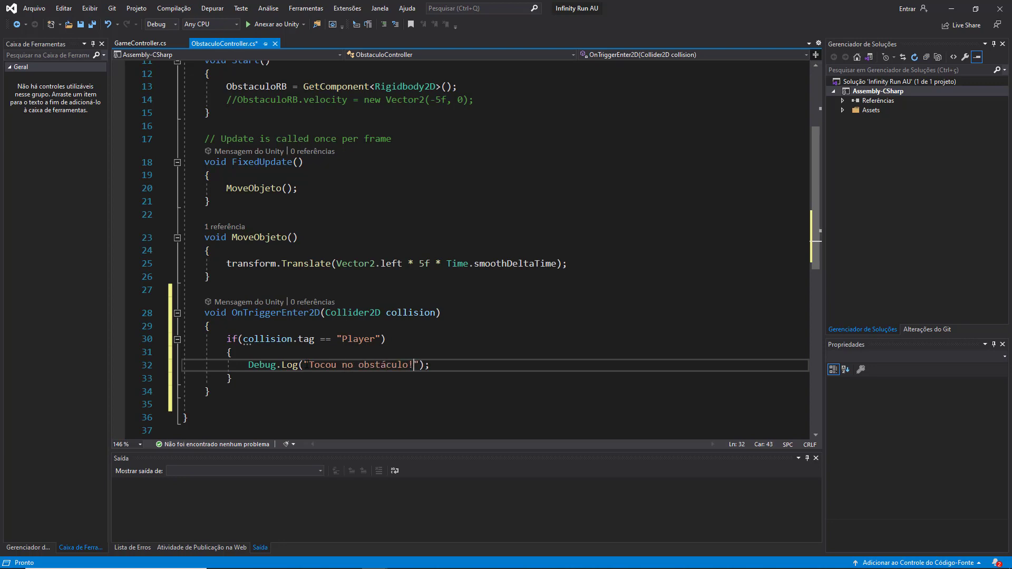
{"action": "left_click", "coordinate": [447, 339]}
{"action": "key", "text": "ctrl+s"}
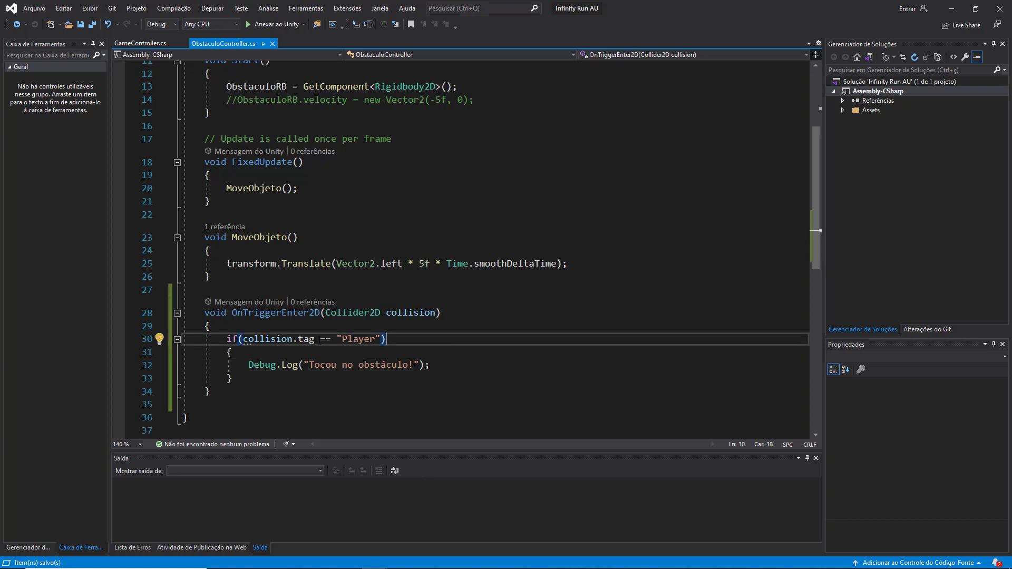
Review the tag, collision and Collider2D parts of the trigger method, then return to Unity
{"action": "double_click", "coordinate": [310, 339]}
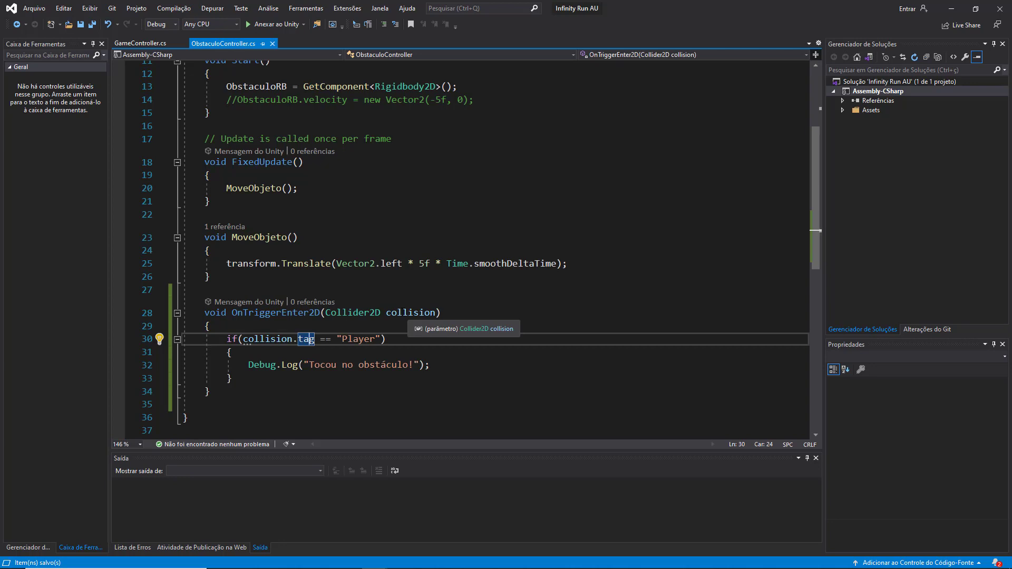
{"action": "left_click", "coordinate": [435, 312]}
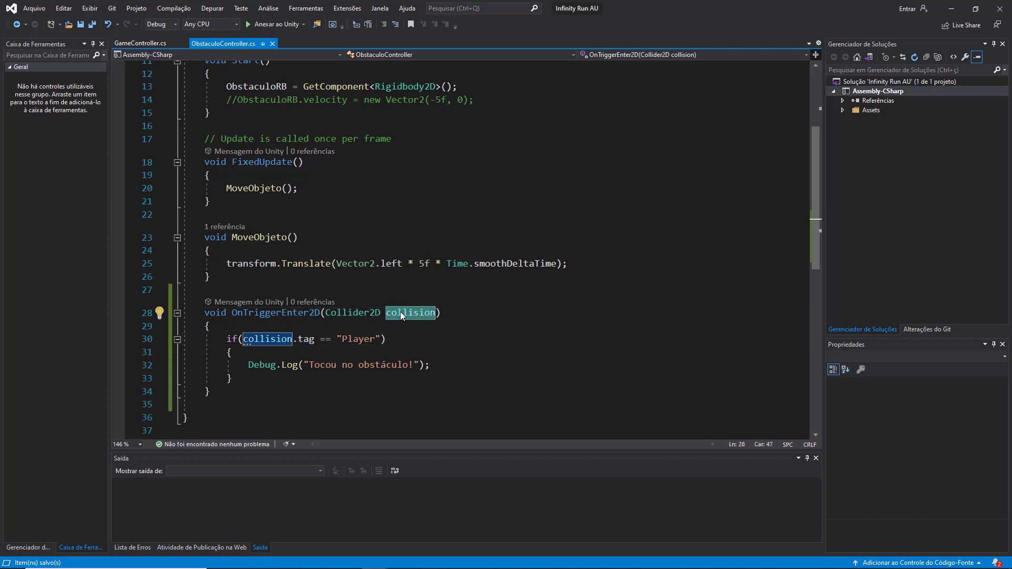
{"action": "double_click", "coordinate": [347, 313]}
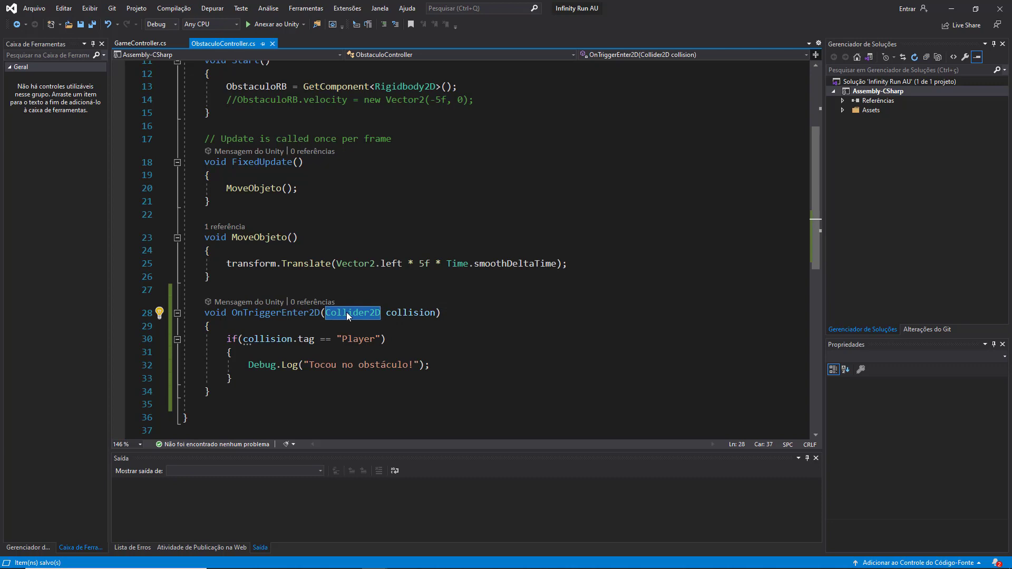
{"action": "left_click", "coordinate": [952, 8]}
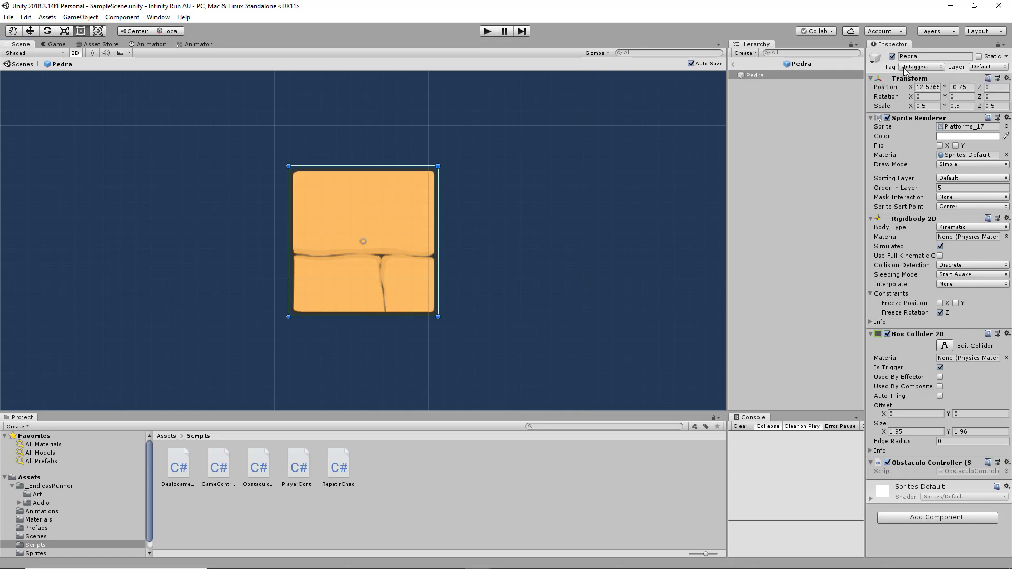
{"action": "left_click", "coordinate": [941, 71]}
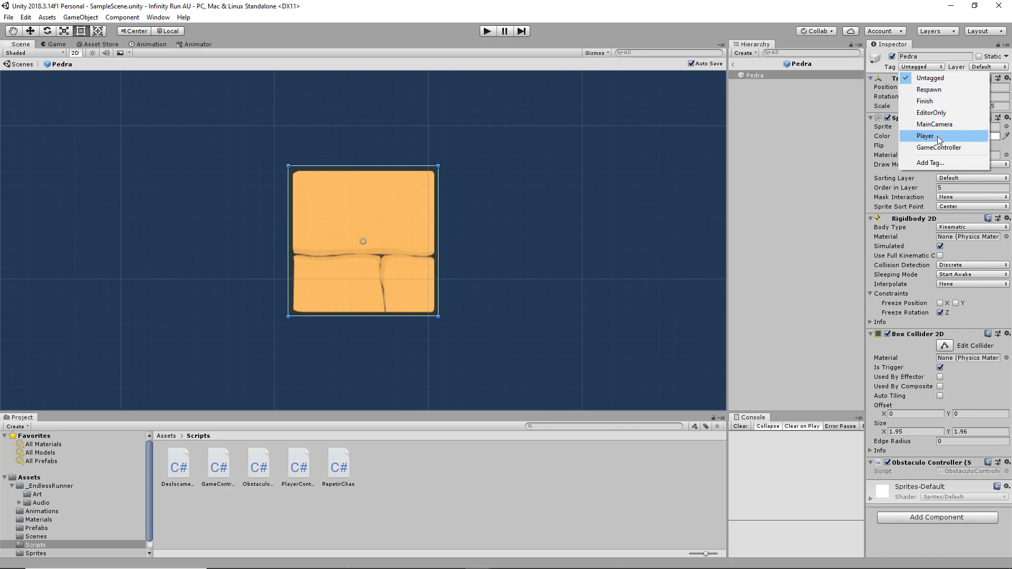
{"action": "left_click", "coordinate": [776, 32]}
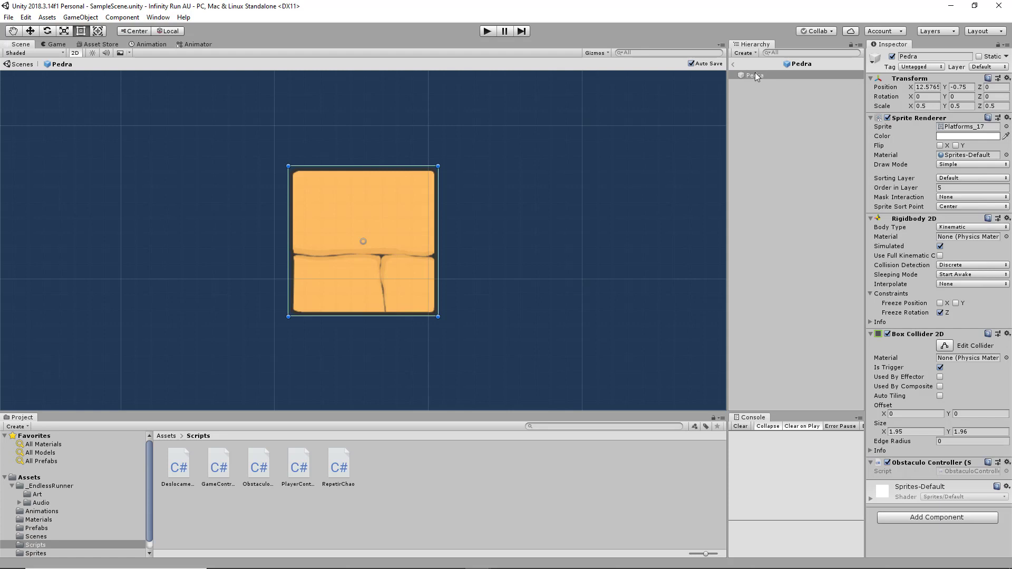
{"action": "left_click", "coordinate": [941, 67]}
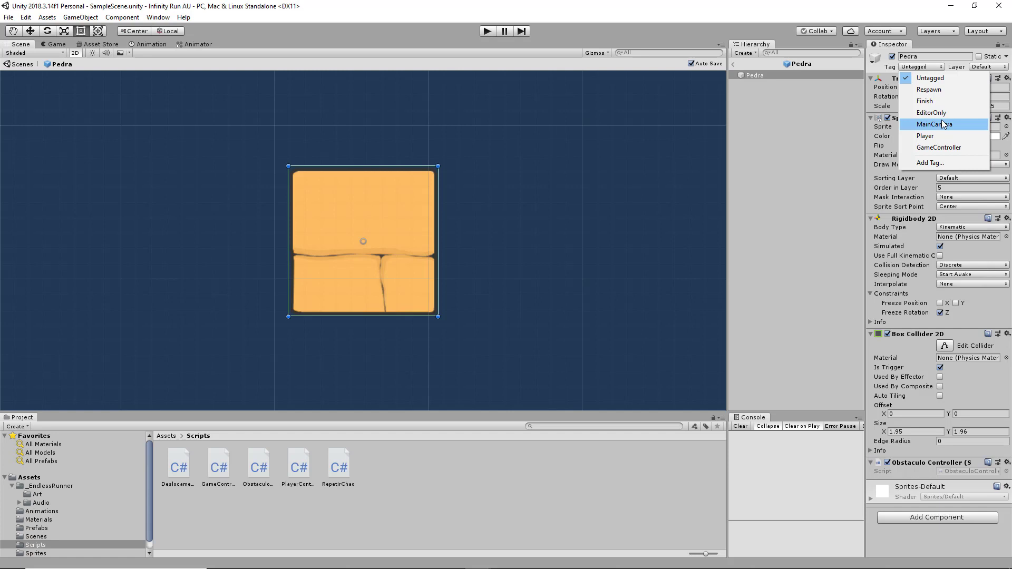
{"action": "left_click", "coordinate": [942, 164]}
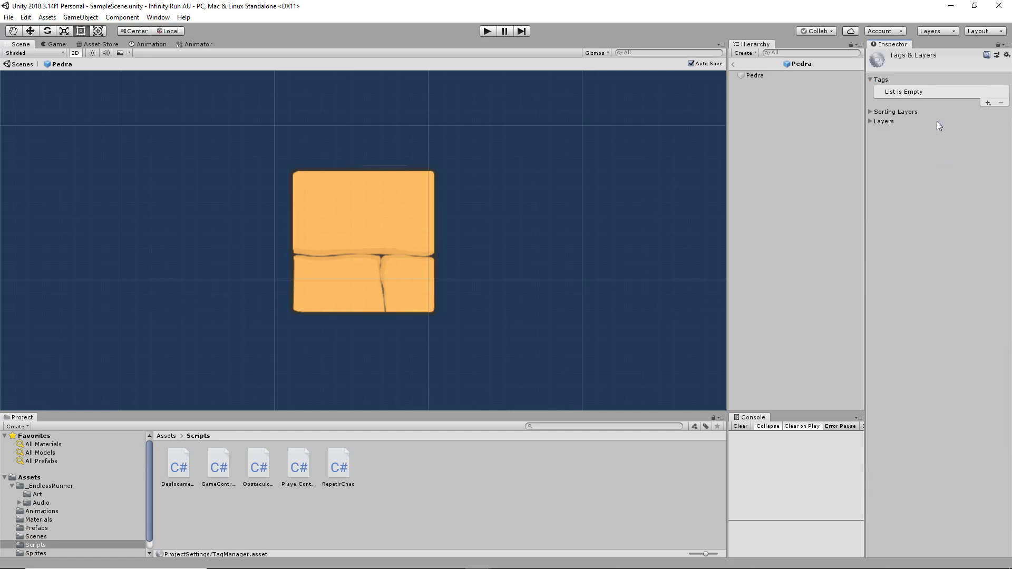
{"action": "left_click", "coordinate": [988, 104]}
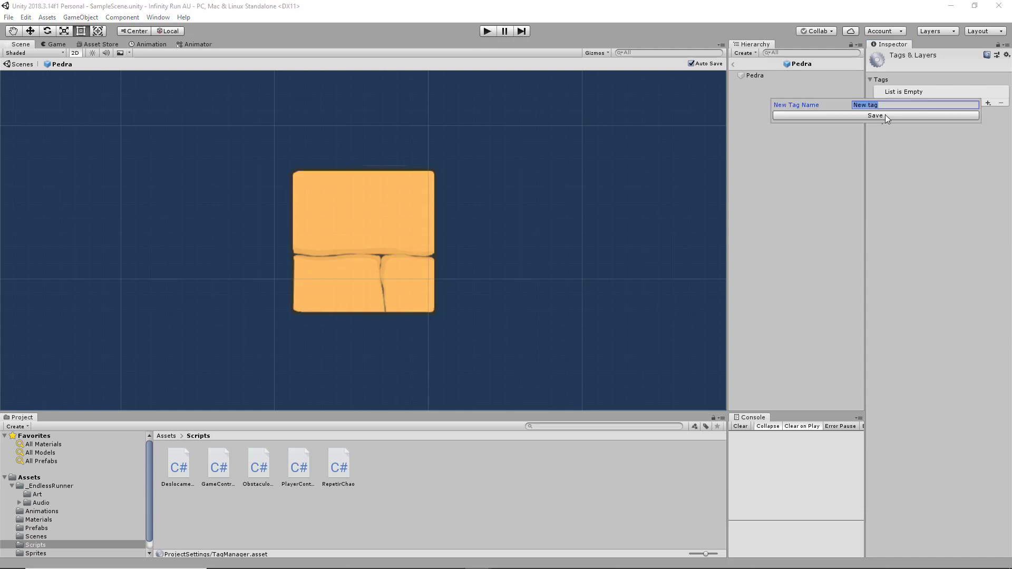
{"action": "left_click", "coordinate": [932, 164]}
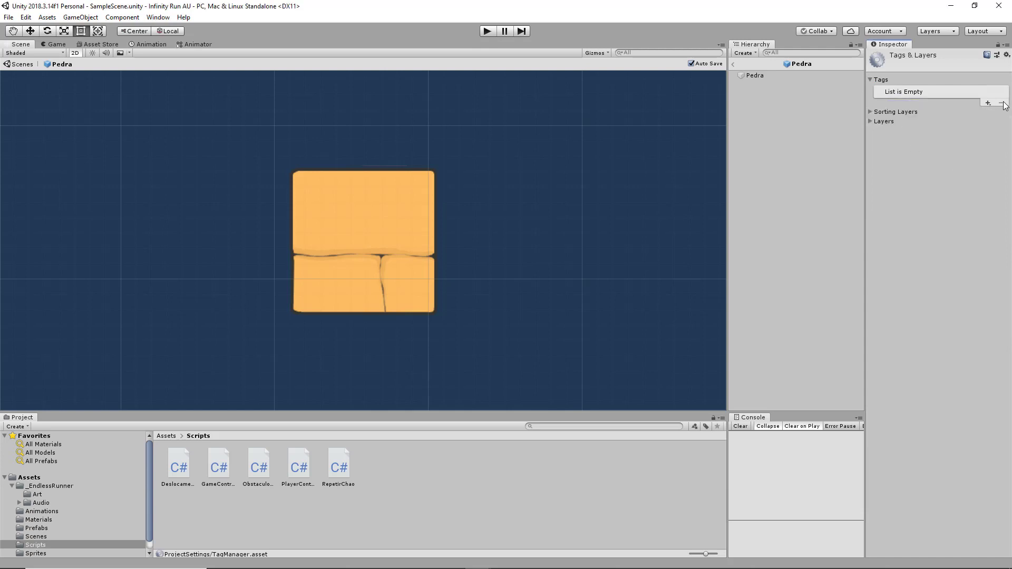
{"action": "left_click", "coordinate": [758, 76]}
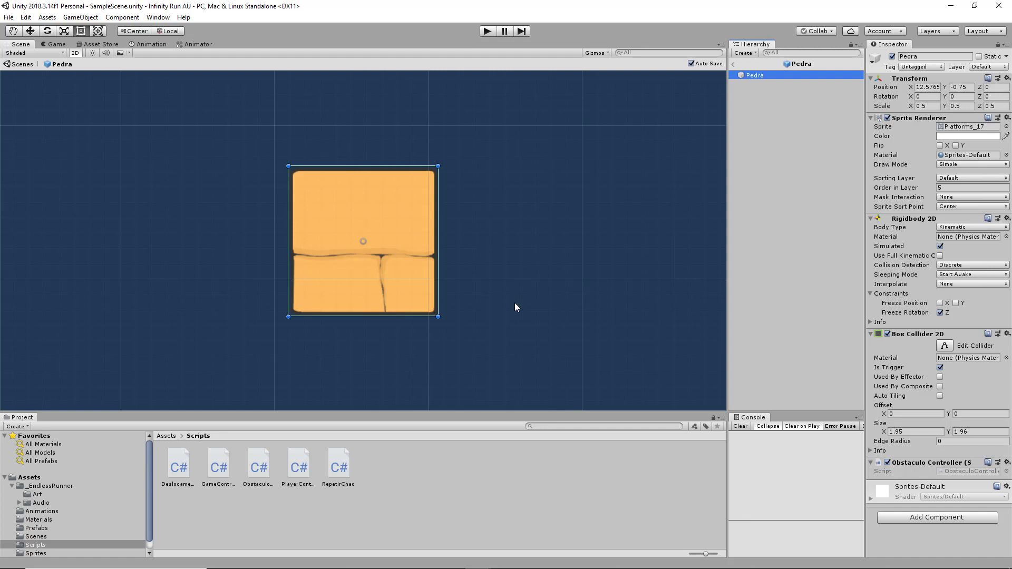
Leave Pedra's prefab mode and set the Player character's Tag to Player
{"action": "left_click", "coordinate": [734, 64]}
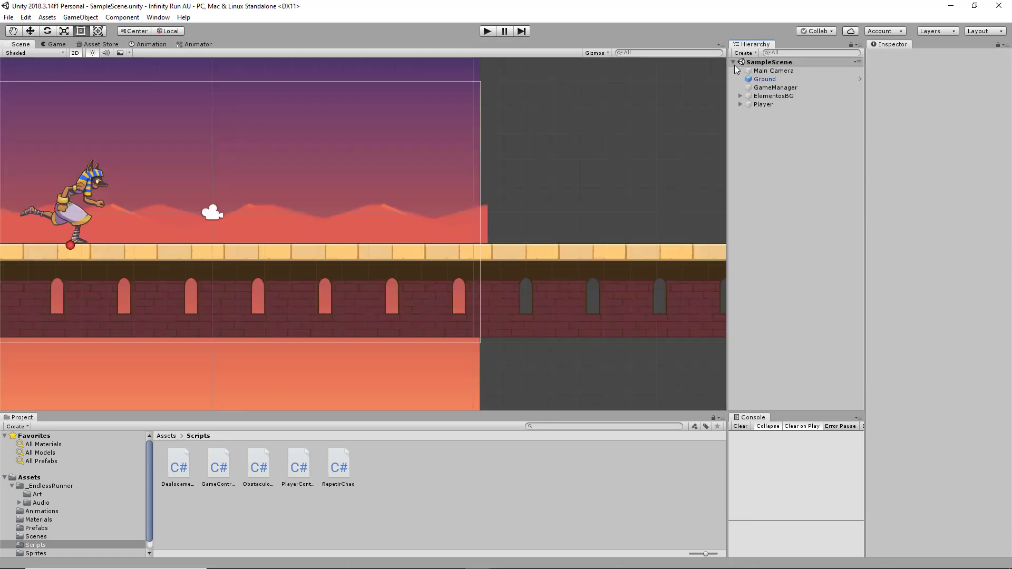
{"action": "left_click", "coordinate": [765, 104]}
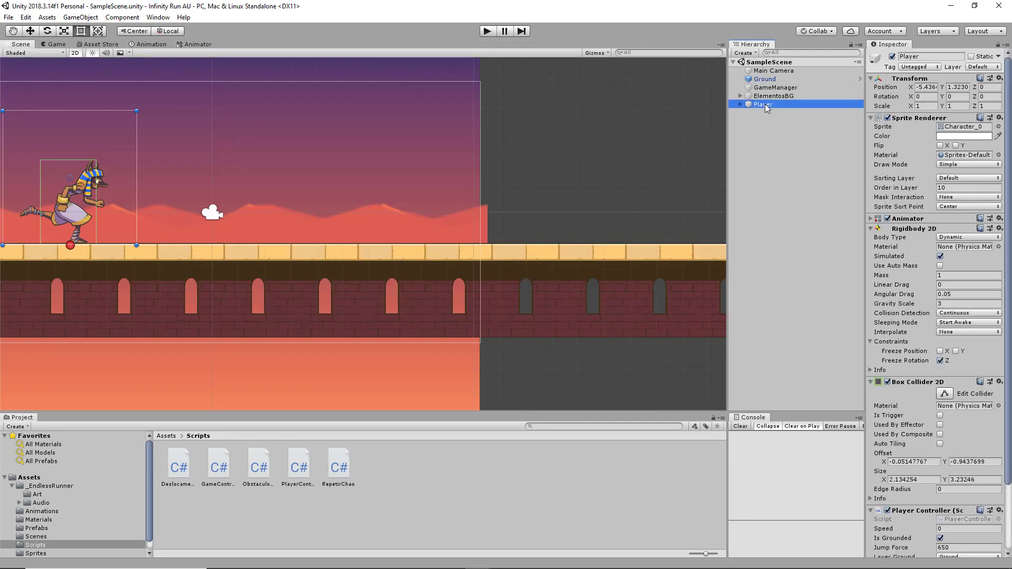
{"action": "left_click", "coordinate": [938, 68]}
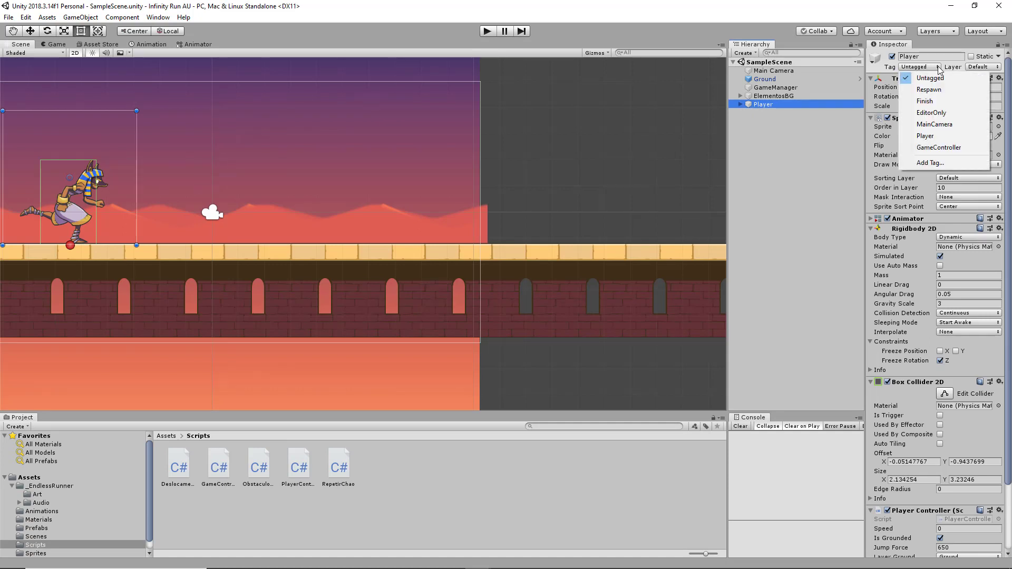
{"action": "left_click", "coordinate": [925, 136]}
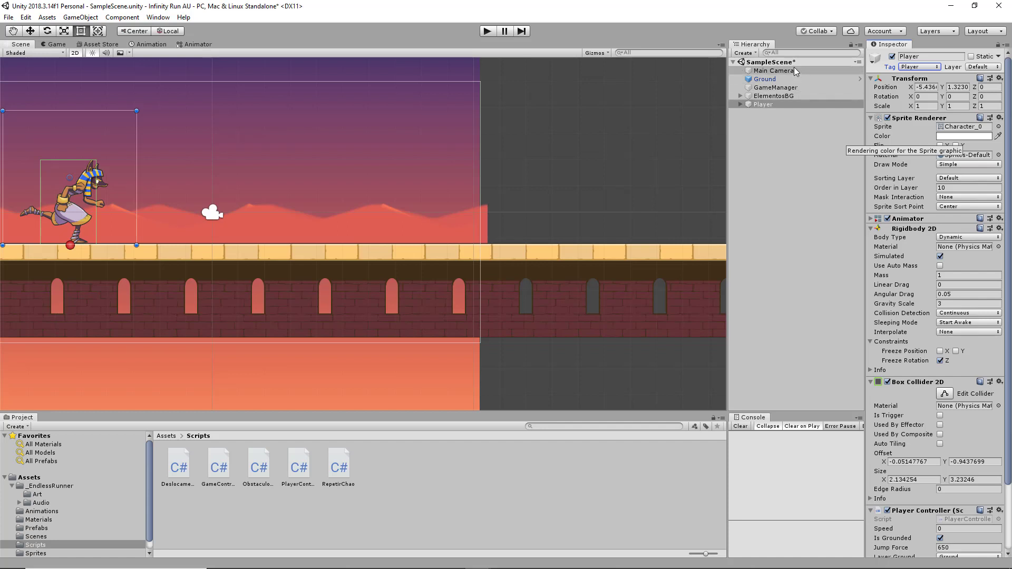
Save SampleScene from its context menu and reselect the Player character
{"action": "left_click", "coordinate": [775, 61]}
{"action": "right_click", "coordinate": [794, 62]}
{"action": "left_click", "coordinate": [815, 86]}
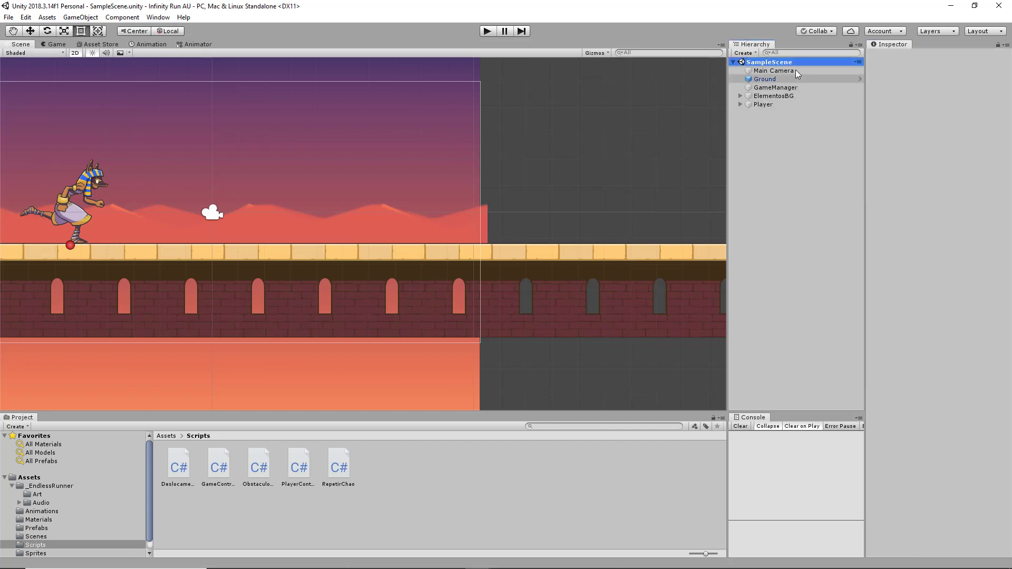
{"action": "left_click", "coordinate": [765, 105]}
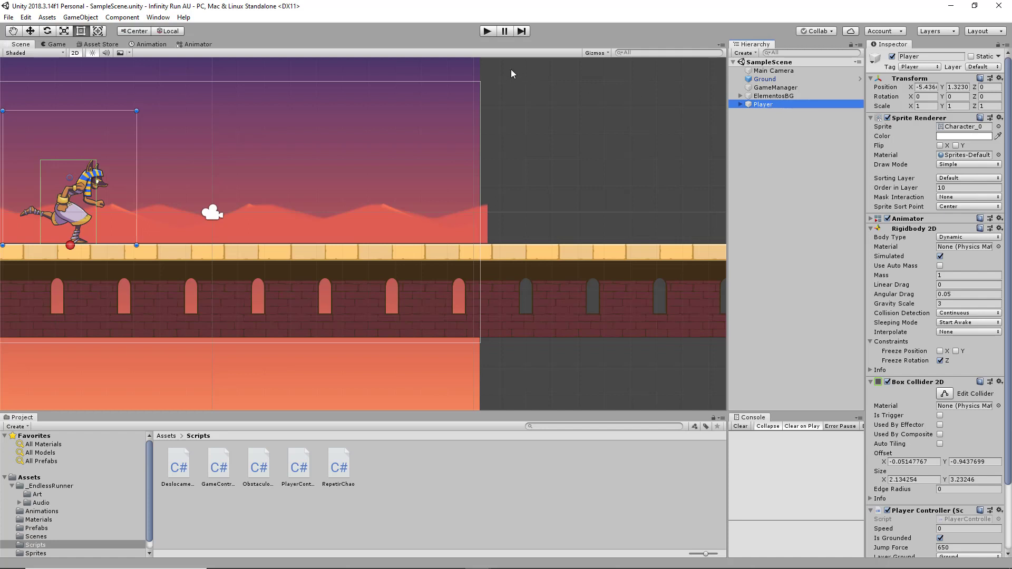
Play-test so the runner hits a Pedra obstacle, stop play, and select the ObstaculoController script
{"action": "left_click", "coordinate": [487, 31]}
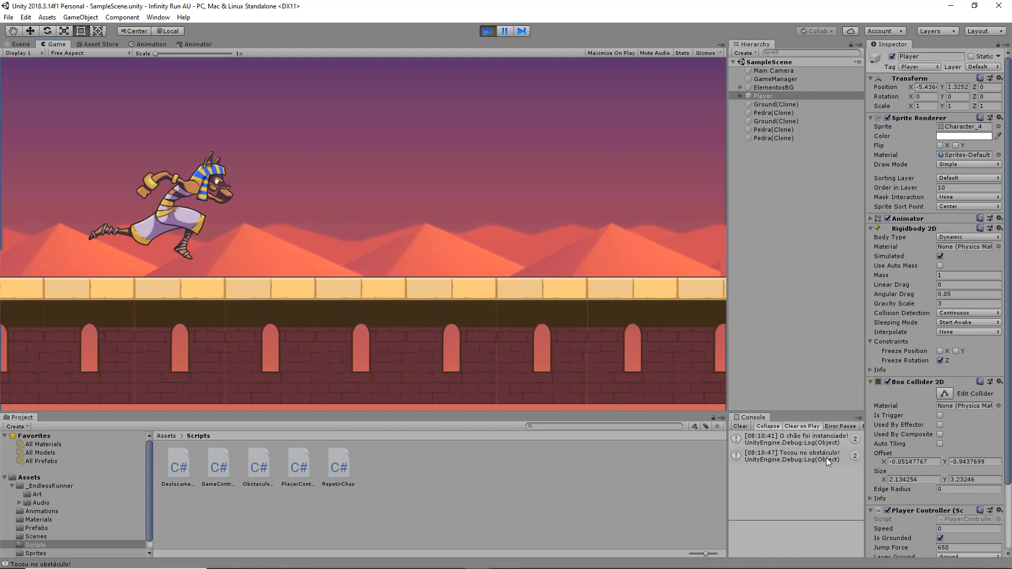
{"action": "left_click", "coordinate": [679, 232]}
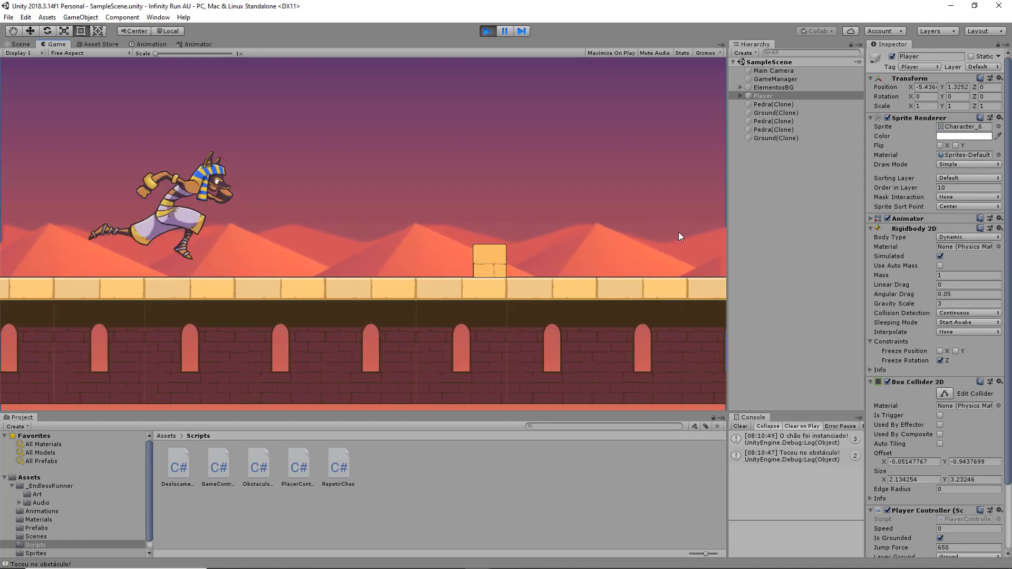
{"action": "left_click", "coordinate": [488, 31]}
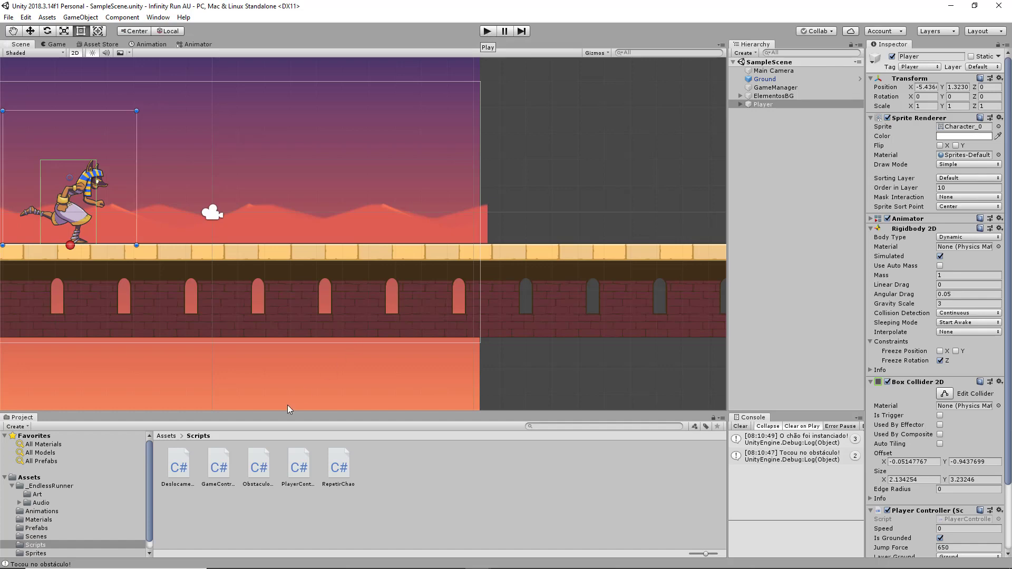
{"action": "left_click", "coordinate": [258, 468]}
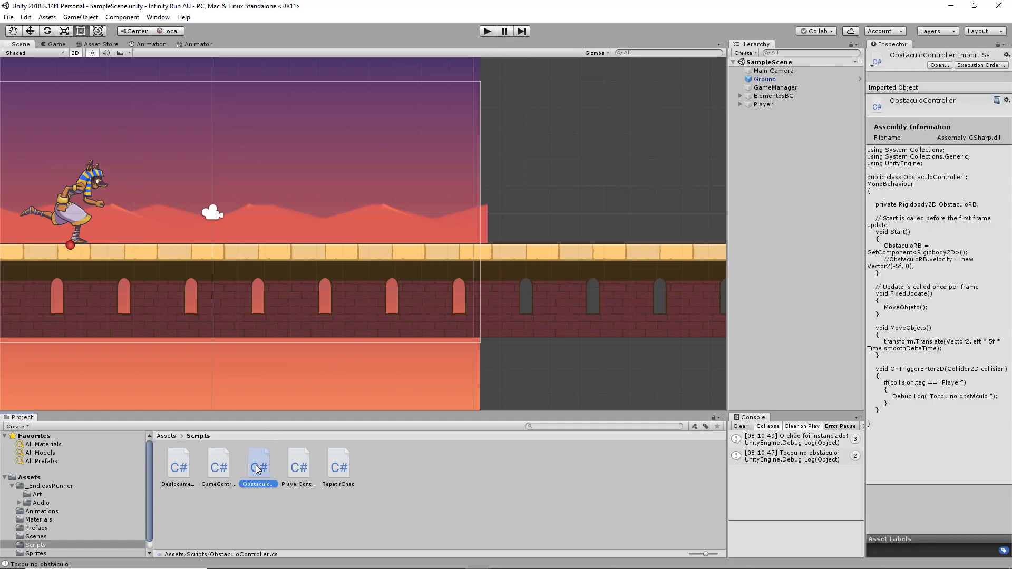
Open ObstaculoController.cs in Visual Studio and highlight the OnTriggerEnter2D method with its Debug.Log line
{"action": "double_click", "coordinate": [259, 468]}
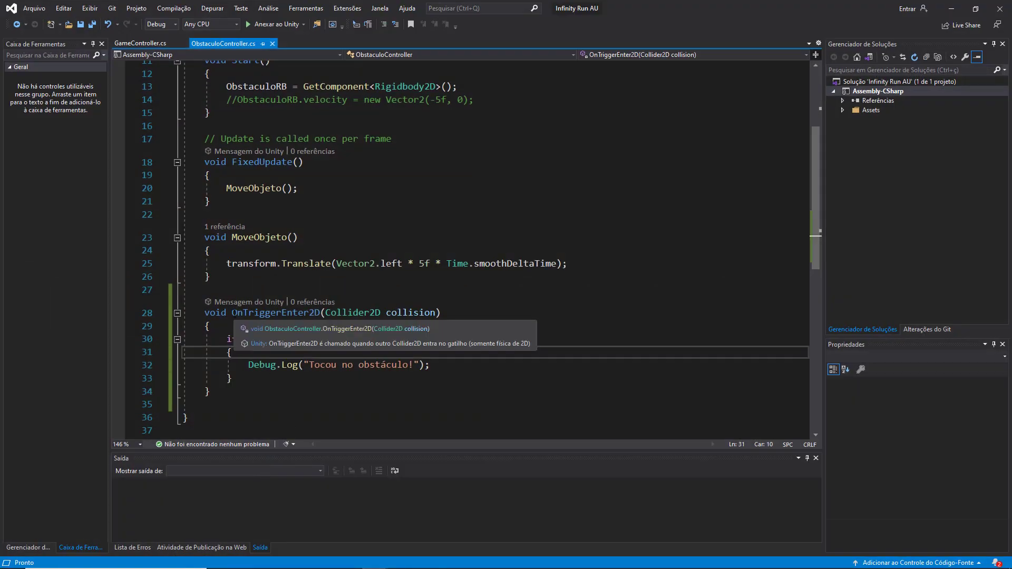
{"action": "left_click_drag", "start_coordinate": [232, 313], "coordinate": [320, 312]}
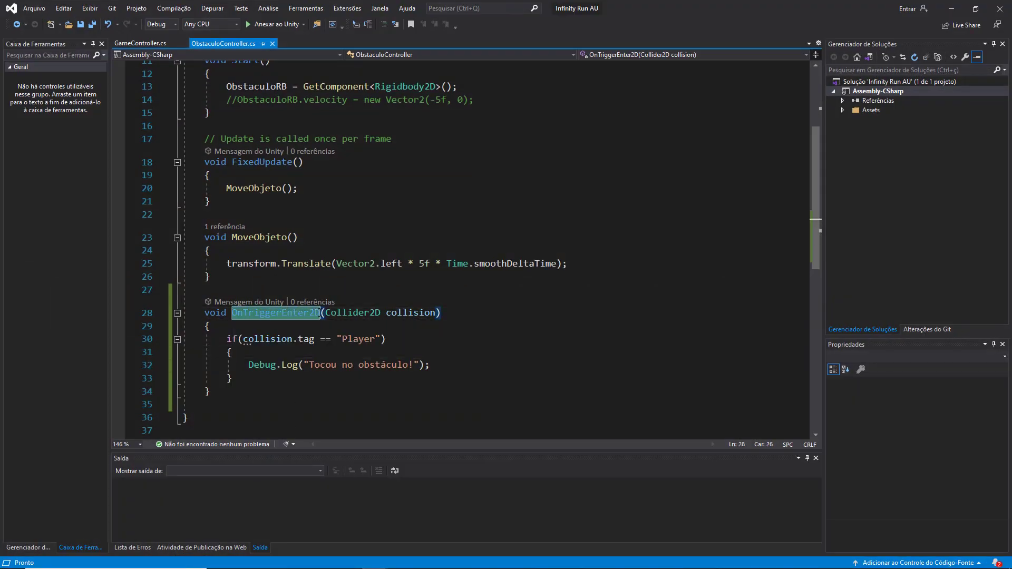
{"action": "left_click", "coordinate": [431, 364]}
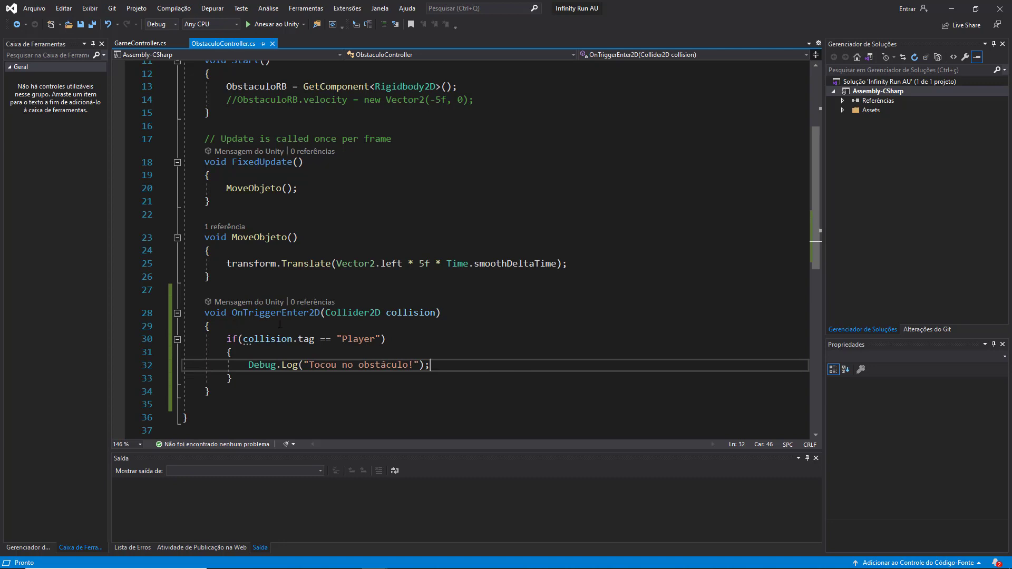
{"action": "mouse_move", "coordinate": [232, 318]}
{"action": "left_click", "coordinate": [249, 325]}
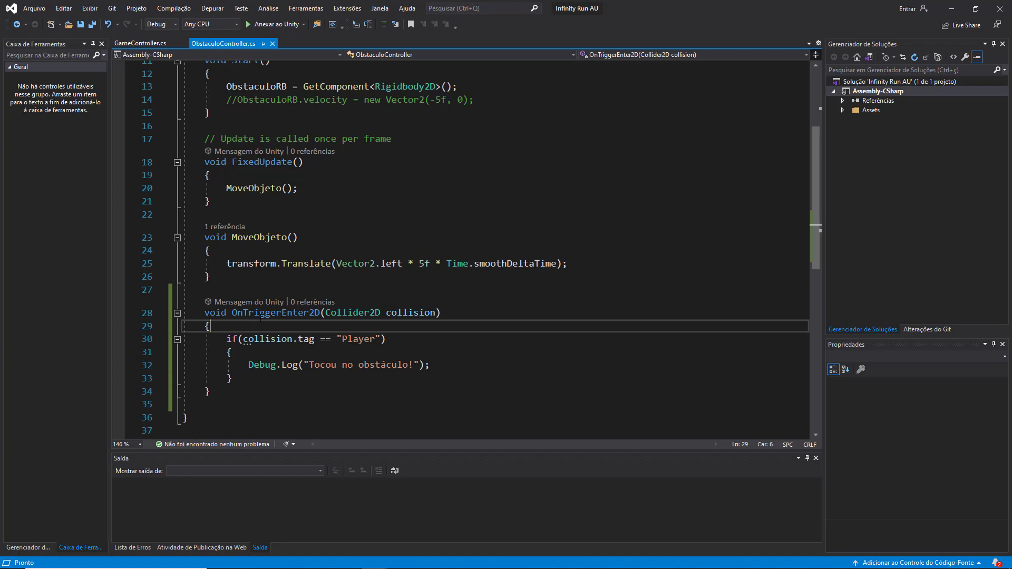
{"action": "left_click", "coordinate": [265, 313]}
{"action": "double_click", "coordinate": [265, 313]}
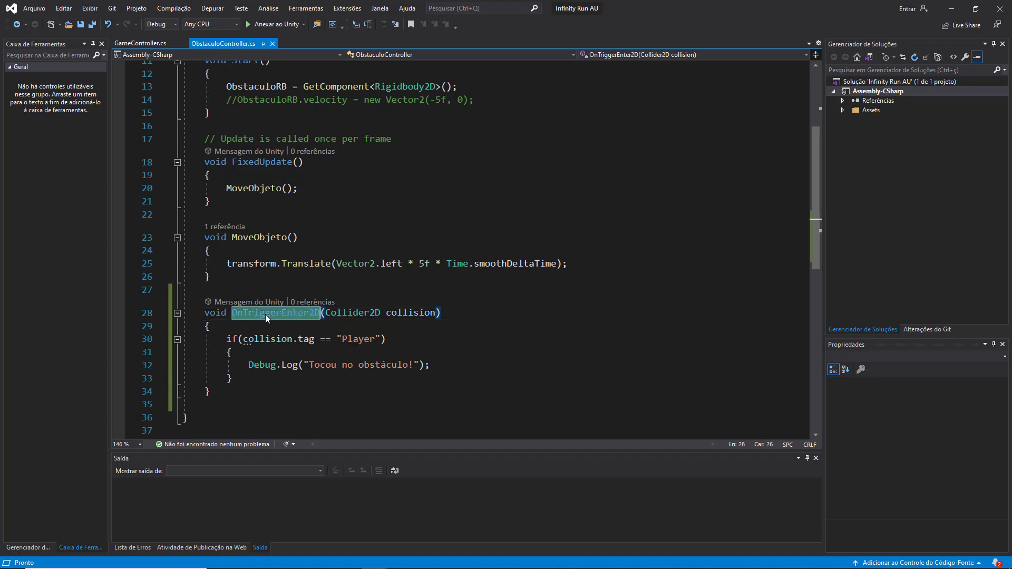
{"action": "left_click", "coordinate": [434, 343]}
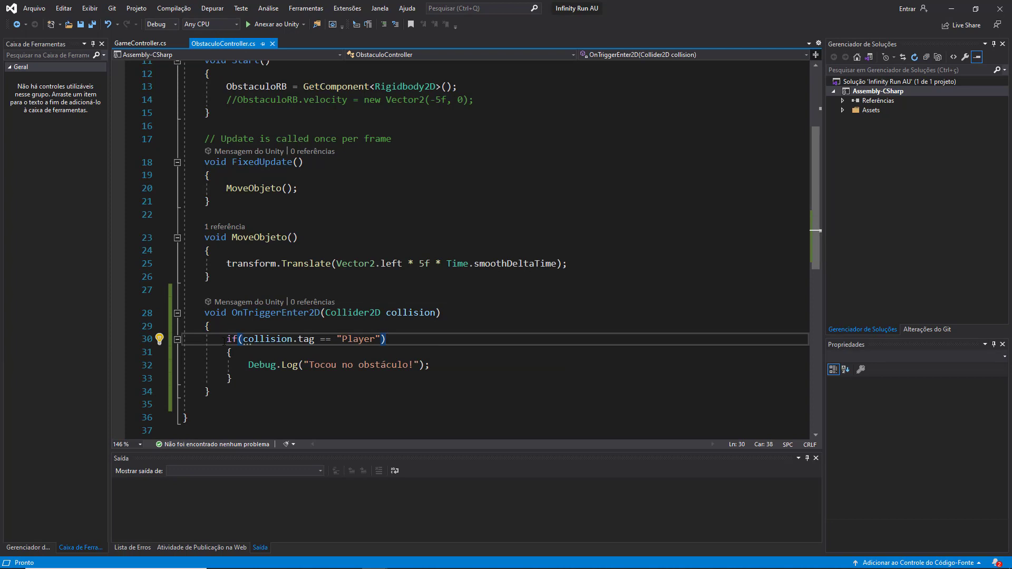
{"action": "left_click_drag", "start_coordinate": [227, 341], "coordinate": [403, 338]}
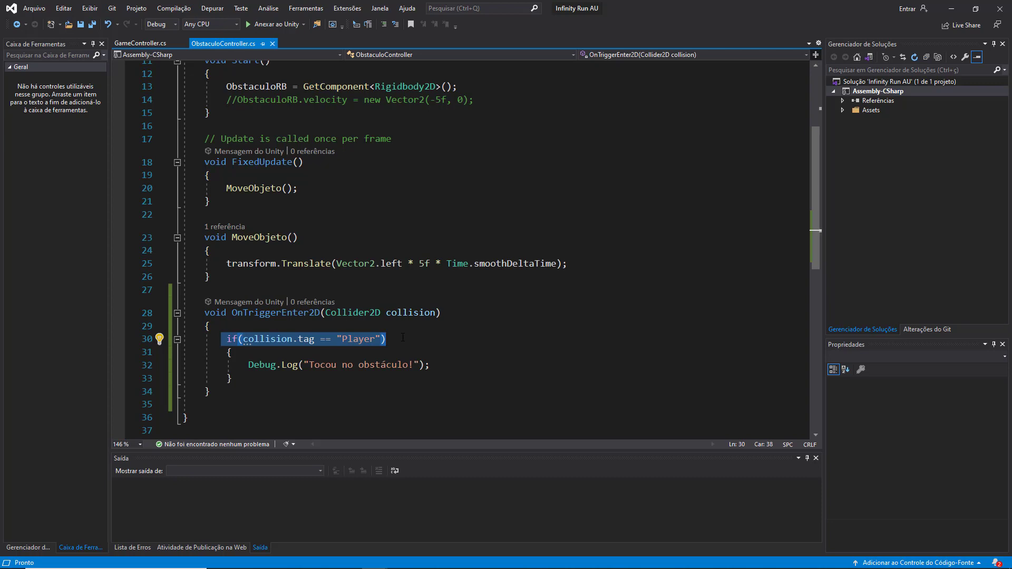
{"action": "left_click_drag", "start_coordinate": [227, 339], "coordinate": [388, 340]}
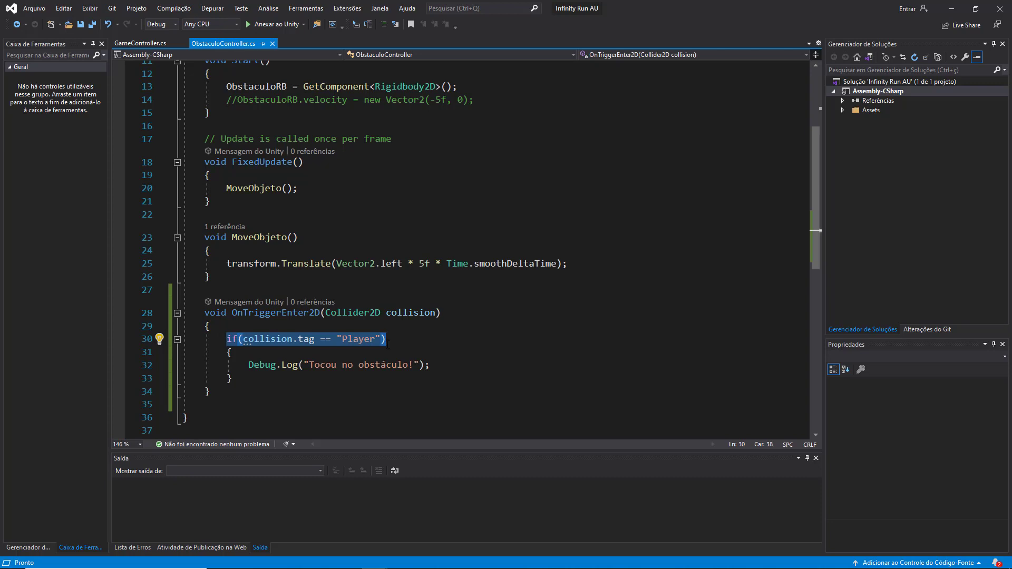